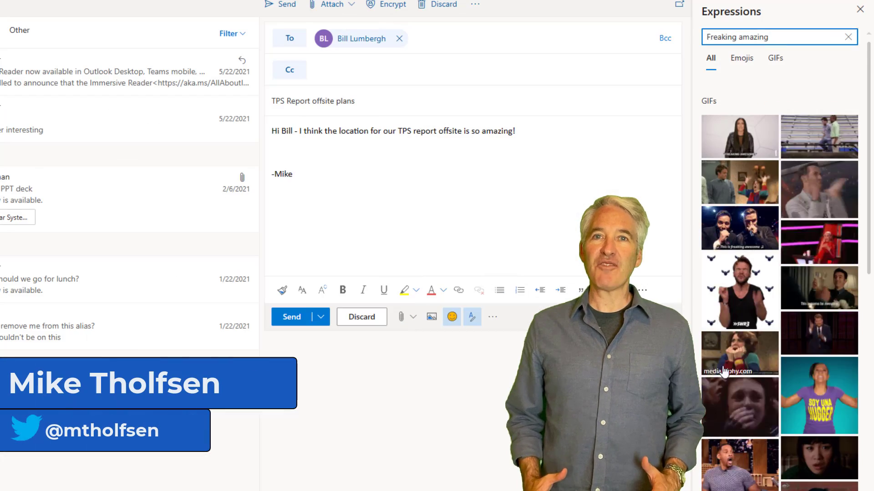
# - Insert a GIF into the offsite plans email, then read a message in Immersive Reader's green theme
pyautogui.click(725, 372)
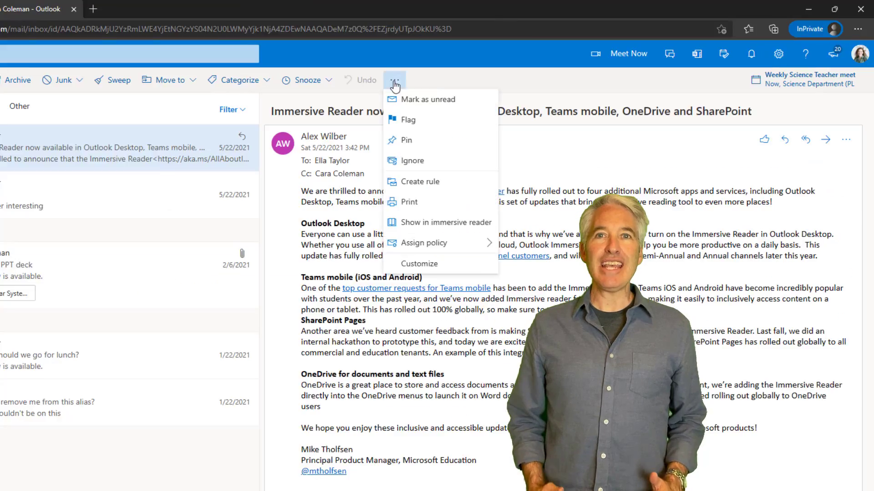
pyautogui.click(446, 222)
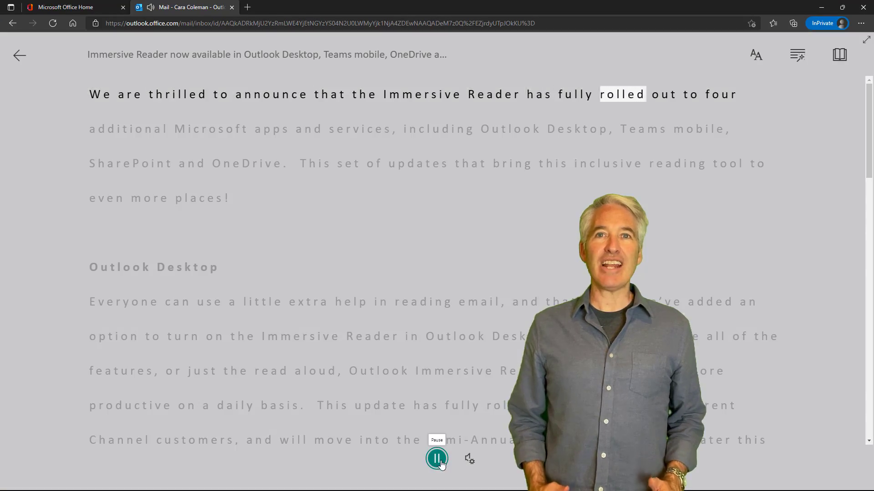
pyautogui.click(756, 54)
pyautogui.click(758, 300)
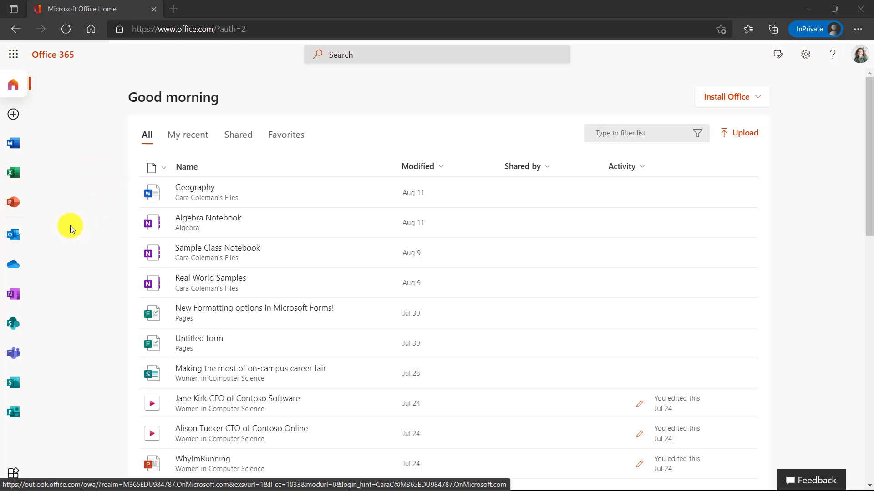
# - Open Outlook mail from the Office Home left app rail
pyautogui.click(13, 237)
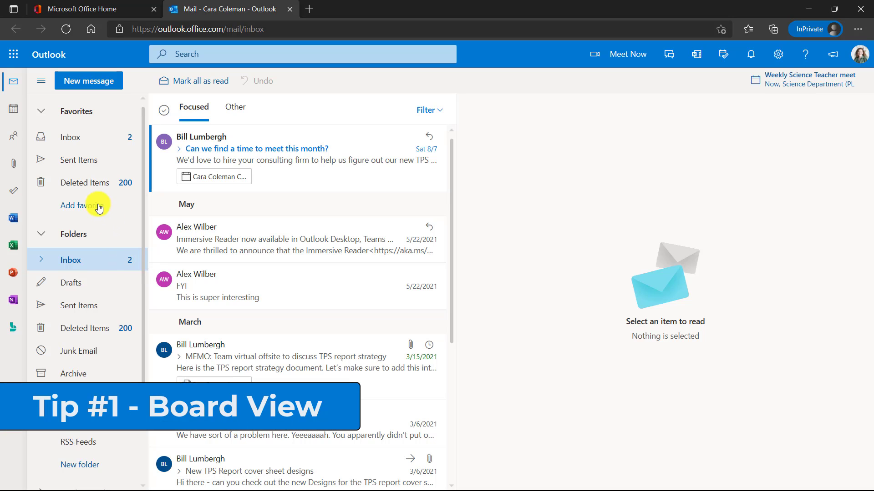
# - Change the calendar from Month to Board view and begin past the welcome intro
pyautogui.click(13, 113)
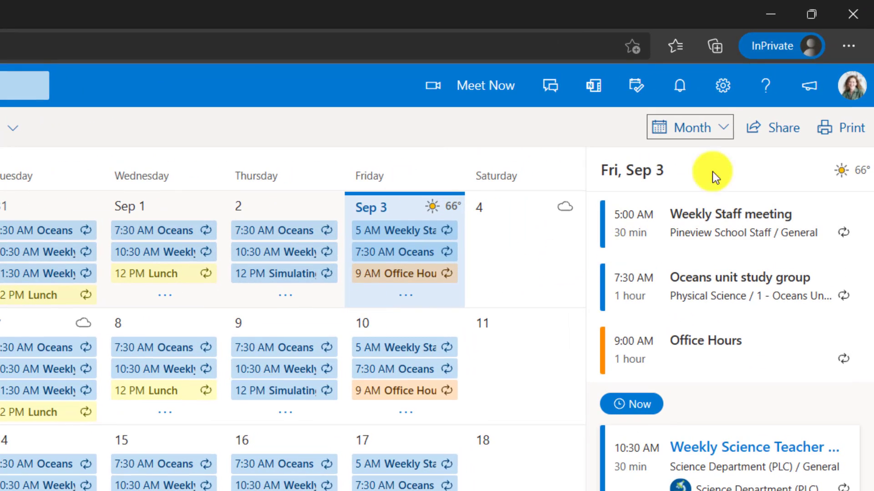
pyautogui.click(731, 136)
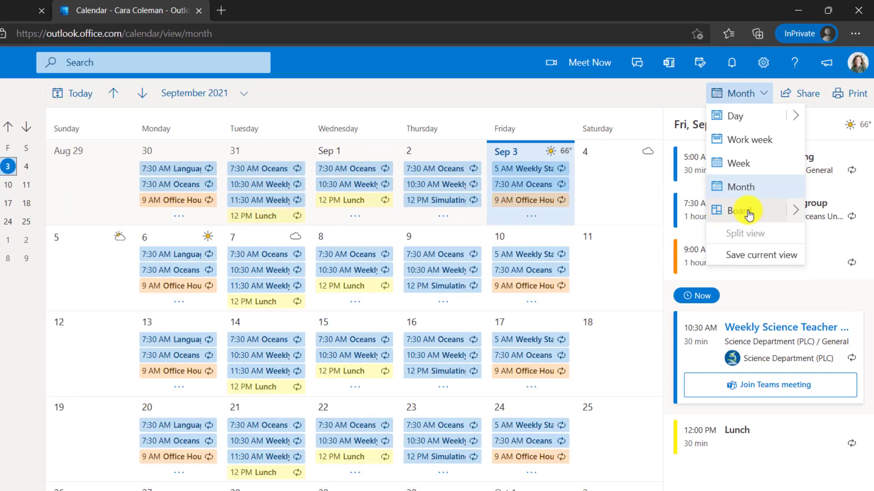
pyautogui.click(704, 285)
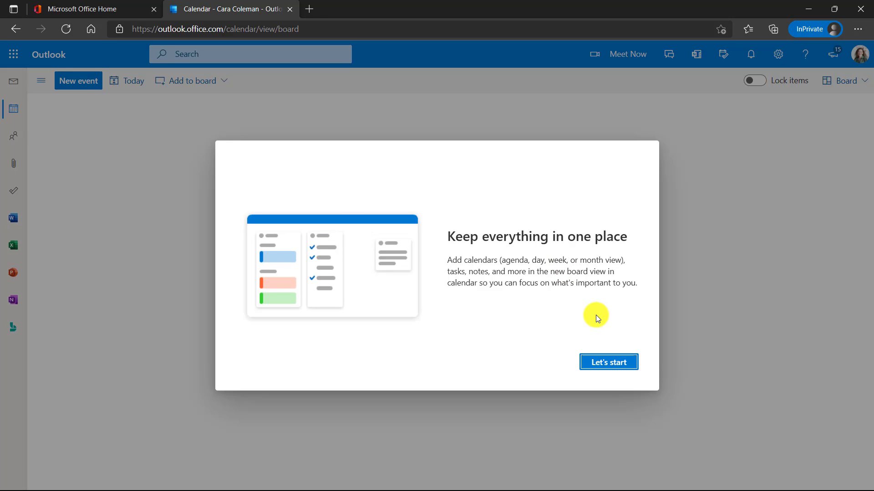
pyautogui.click(611, 362)
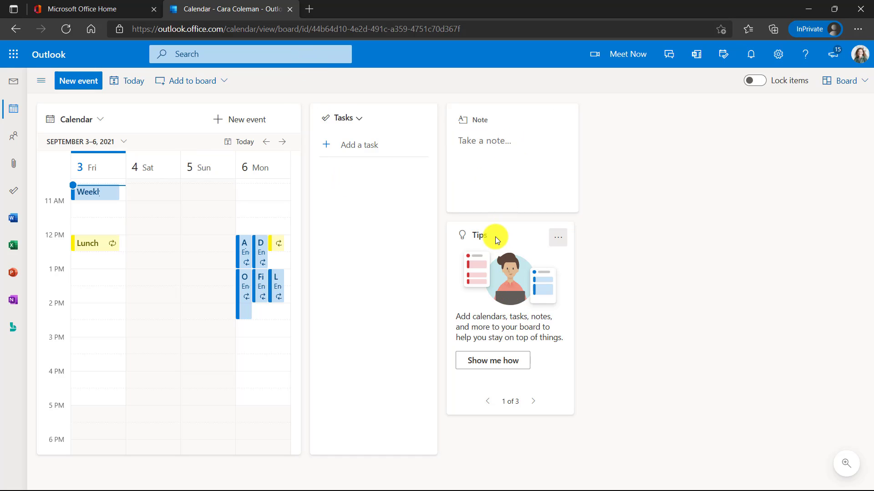
# - Move the Note card right, remove the Tips card, and shift the Tasks card right
pyautogui.click(510, 112)
pyautogui.moveTo(510, 112); pyautogui.dragTo(708, 175)
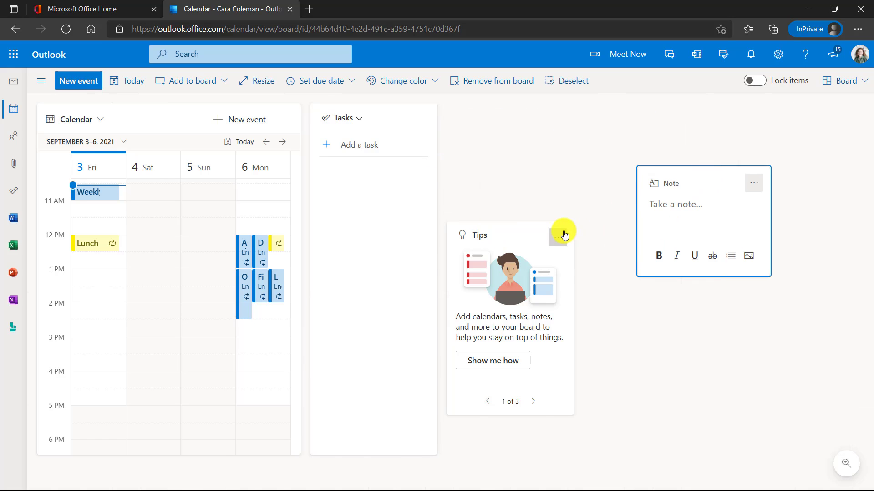
pyautogui.click(564, 235)
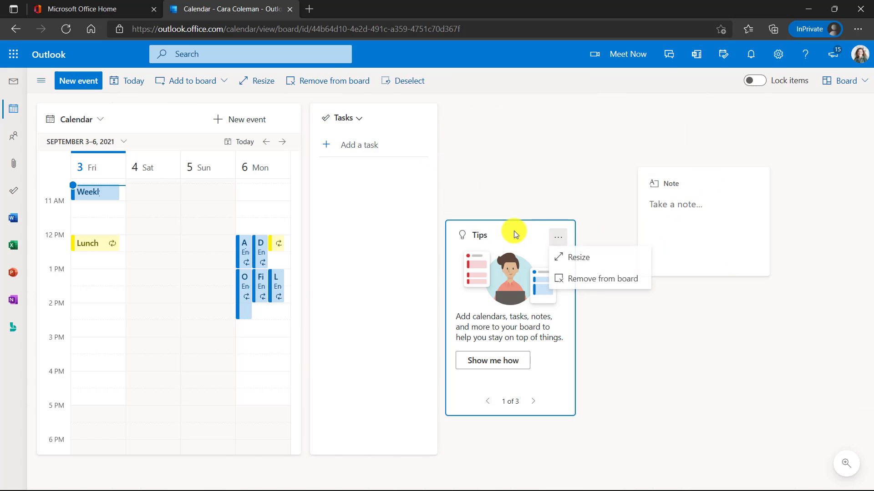
pyautogui.click(602, 279)
pyautogui.moveTo(386, 112); pyautogui.dragTo(532, 131)
# - Resize the Calendar card wider to the right
pyautogui.click(285, 193)
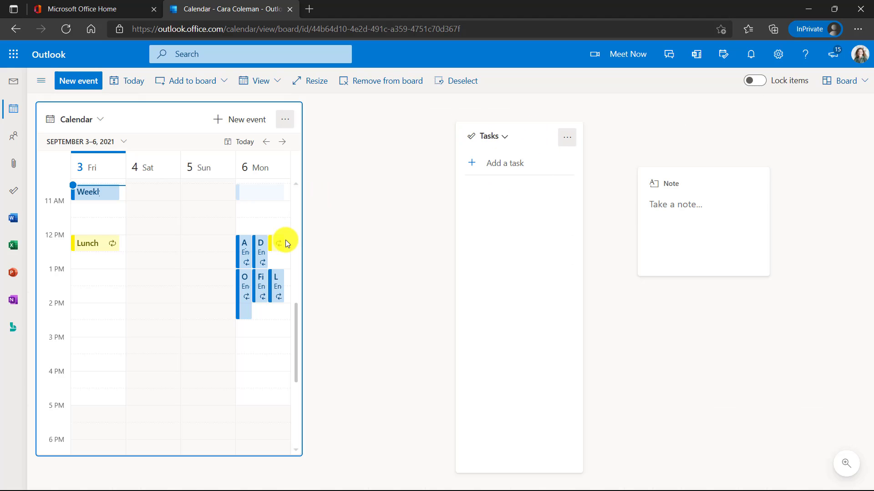
pyautogui.click(284, 118)
pyautogui.click(303, 170)
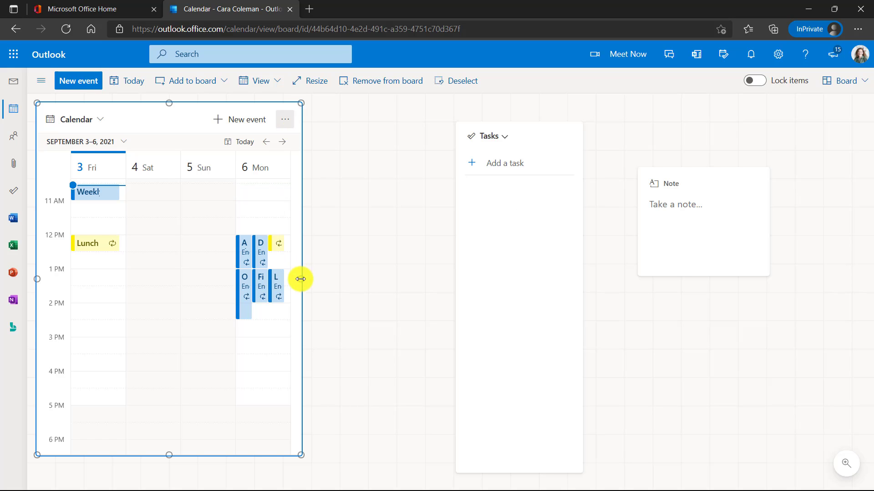
pyautogui.moveTo(299, 279); pyautogui.dragTo(414, 291)
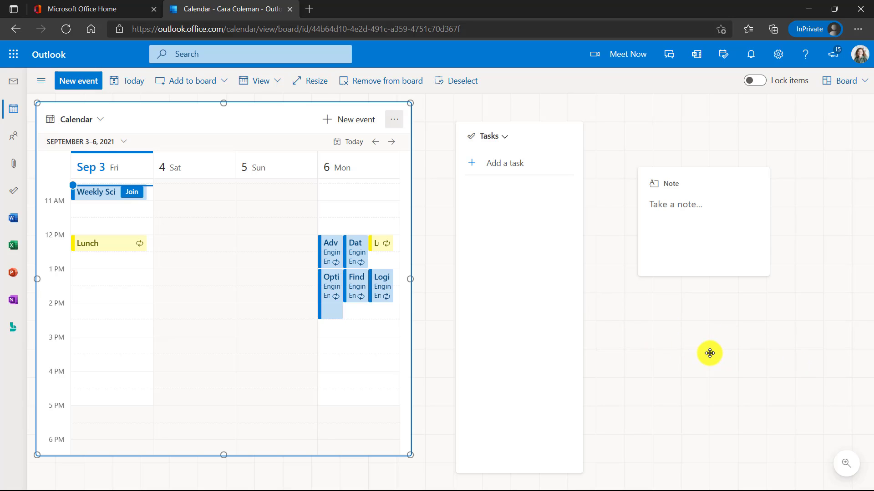
# - Zoom the board out to 50% and nudge the Note card higher
pyautogui.click(836, 464)
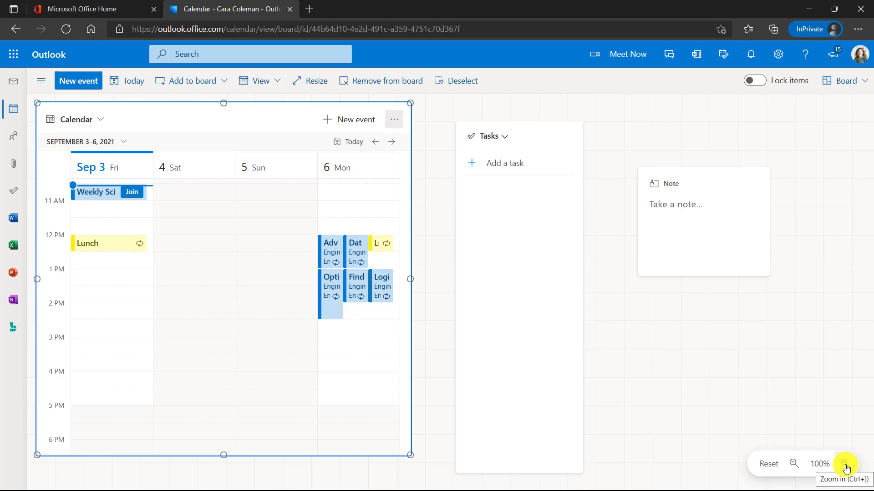
pyautogui.click(794, 464)
pyautogui.click(794, 464)
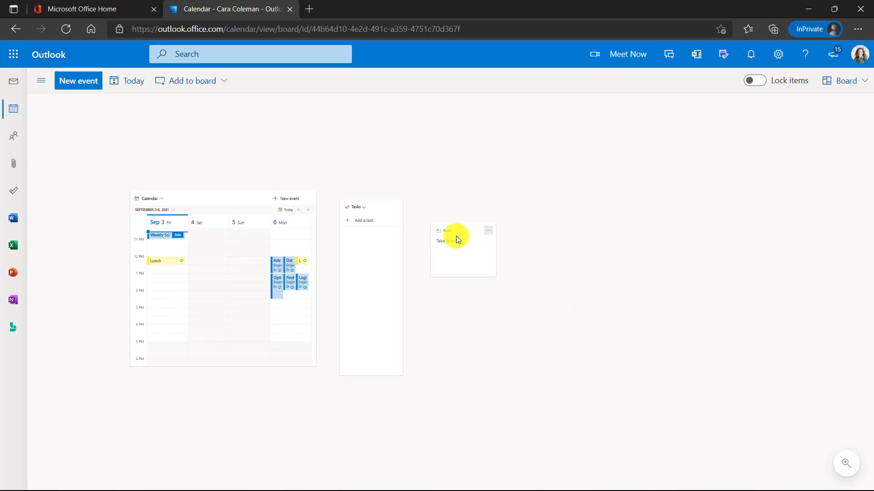
pyautogui.moveTo(454, 235); pyautogui.dragTo(456, 193)
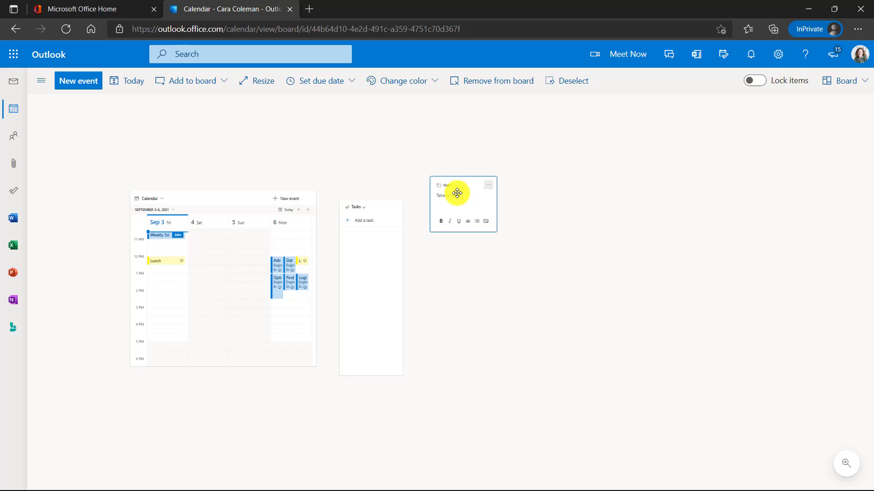
# - Add a Clock card to the board set to Bellevue
pyautogui.click(226, 83)
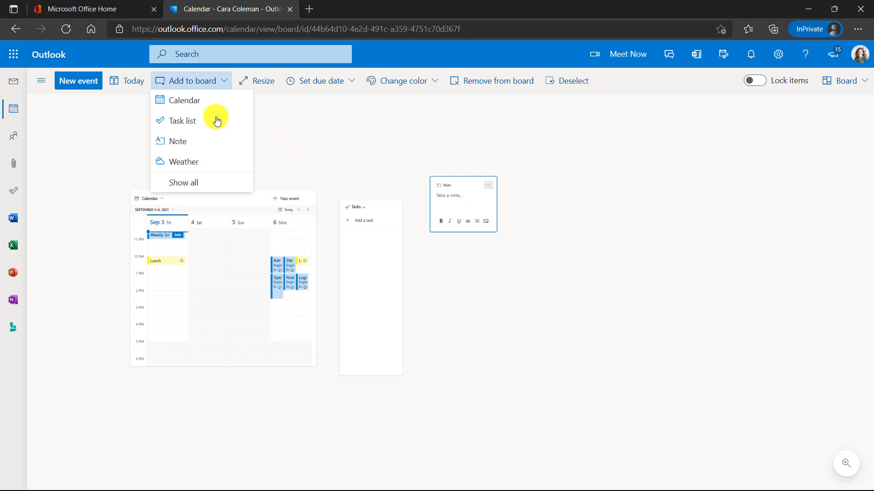
pyautogui.click(201, 184)
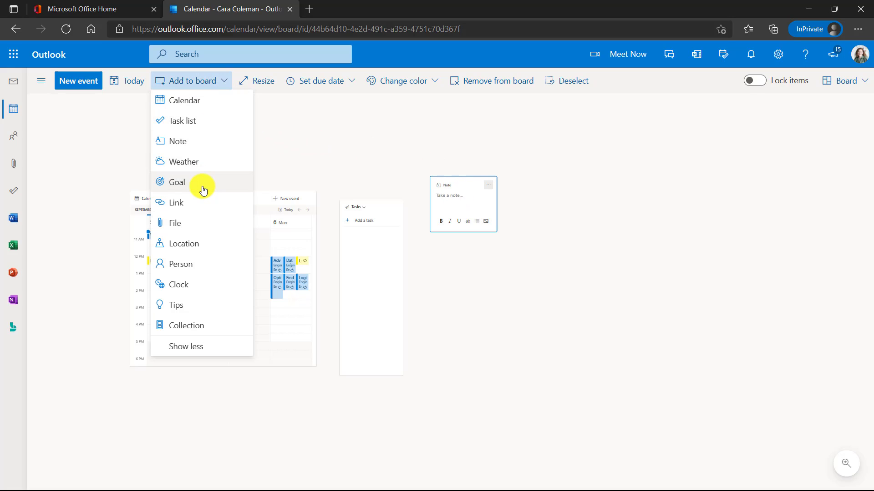
pyautogui.click(194, 283)
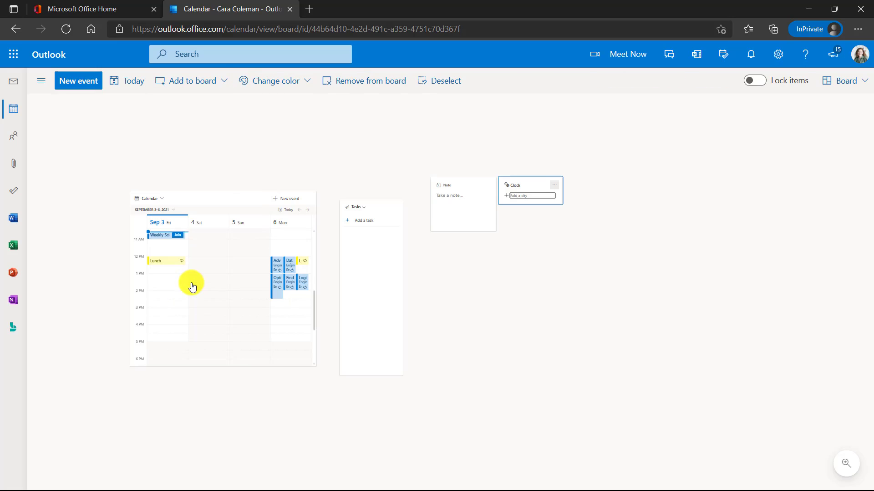
pyautogui.click(529, 198)
pyautogui.write('Bellevue')
pyautogui.press('Return')
# - Return the board zoom to 100% and make the Note card purple
pyautogui.click(846, 464)
pyautogui.click(849, 472)
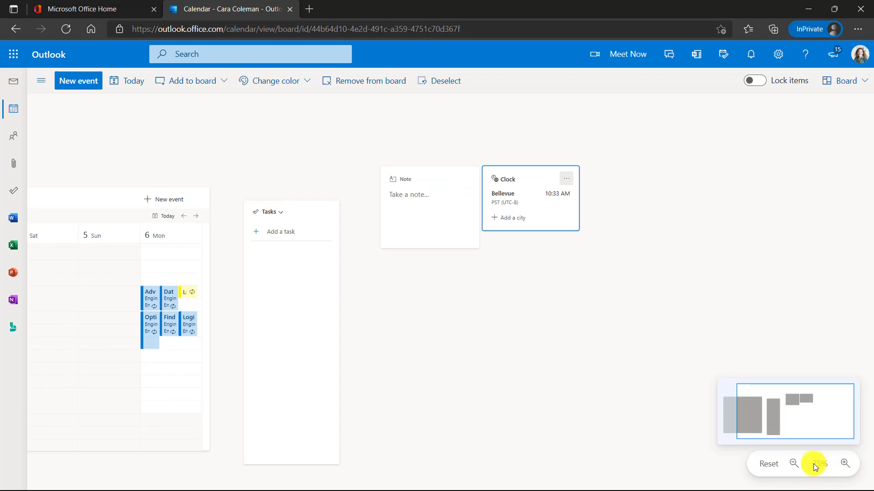
pyautogui.click(845, 465)
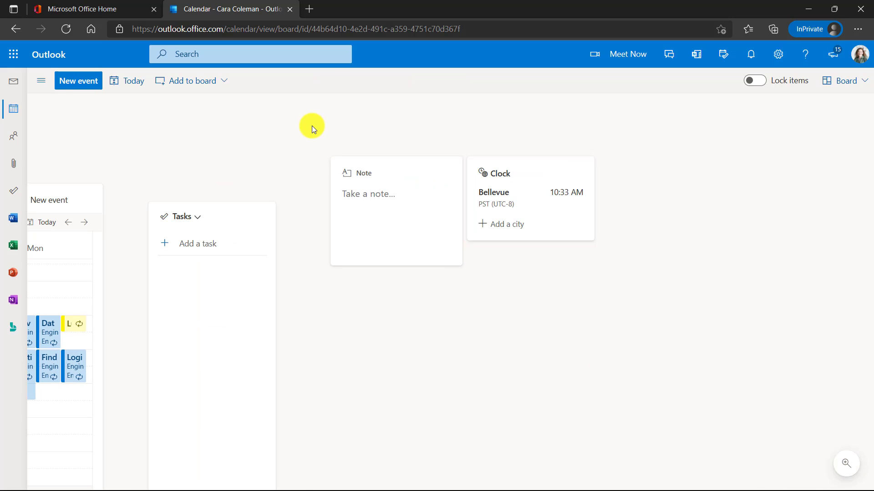
pyautogui.click(403, 167)
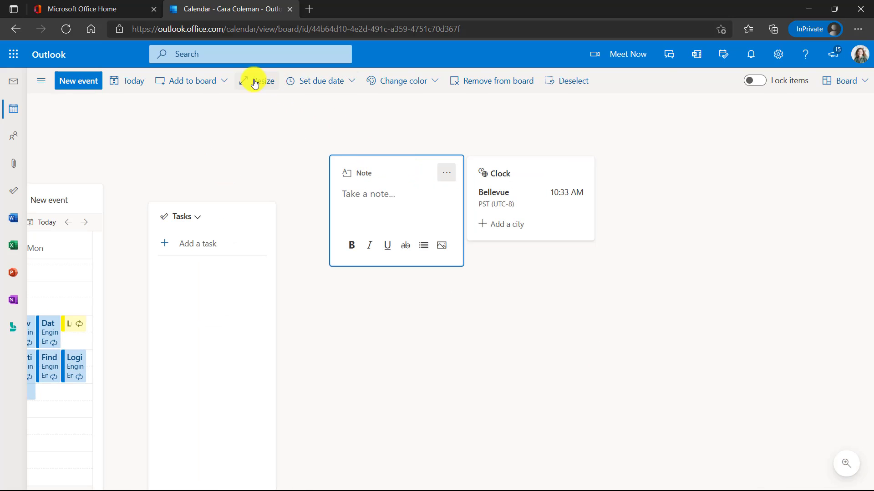
pyautogui.click(397, 84)
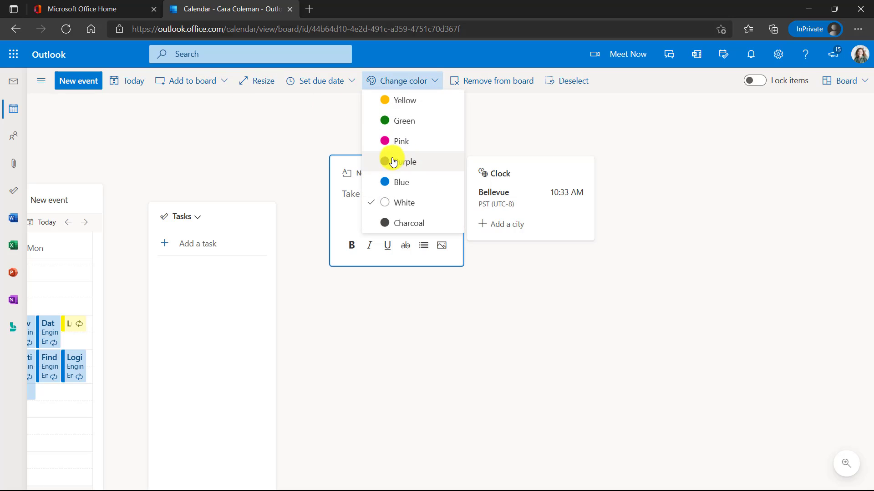
pyautogui.click(387, 163)
# - Add a 'Finish this video!' goal card due September 7
pyautogui.moveTo(157, 139); pyautogui.dragTo(428, 172)
pyautogui.click(194, 73)
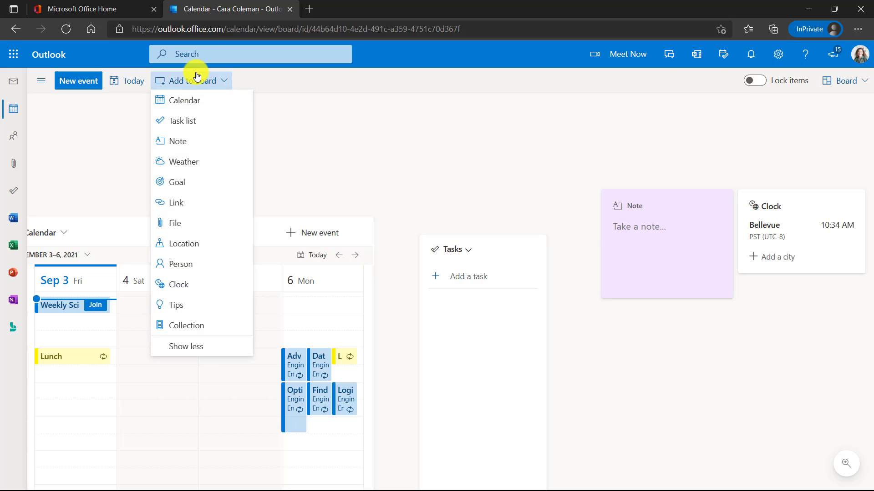
pyautogui.click(180, 181)
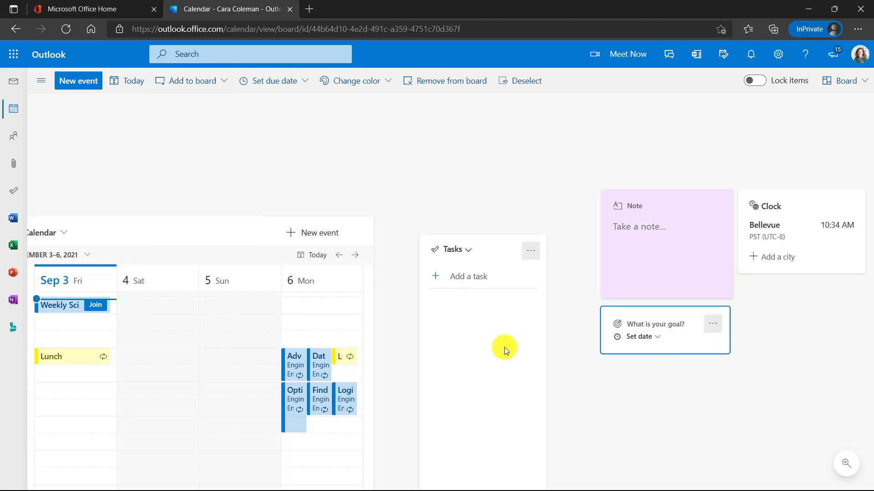
pyautogui.write('Finish this video!')
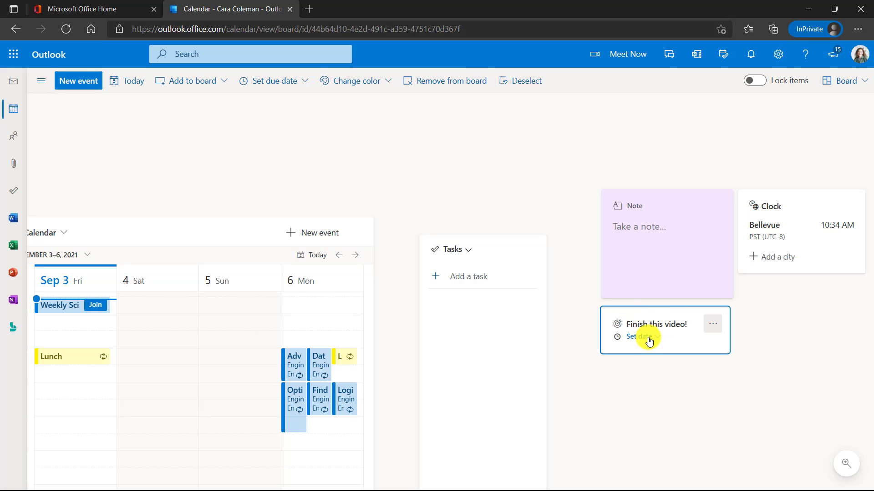
pyautogui.click(647, 337)
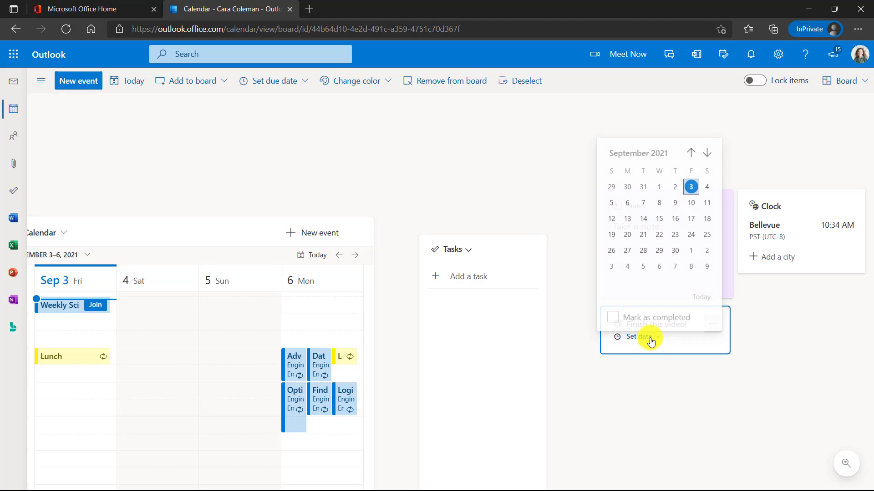
pyautogui.click(643, 201)
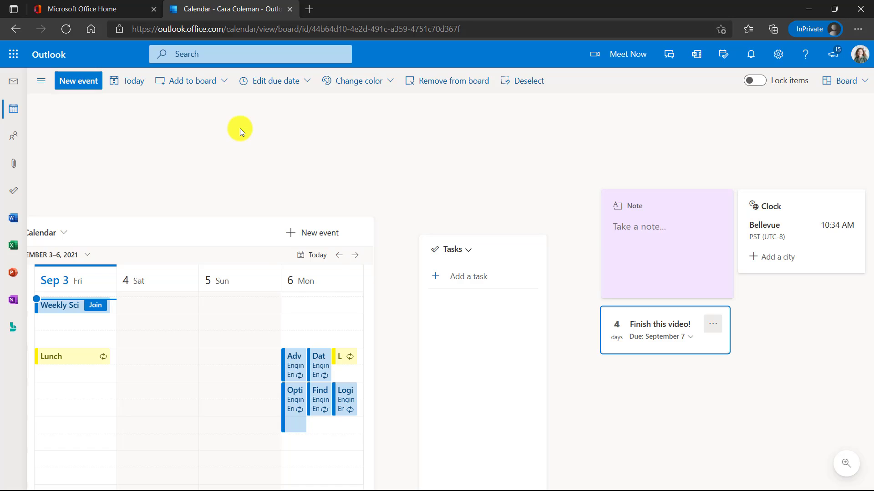
# - Set the calendar to Week view, then jump to Mail with Ctrl+Shift+1
pyautogui.click(845, 80)
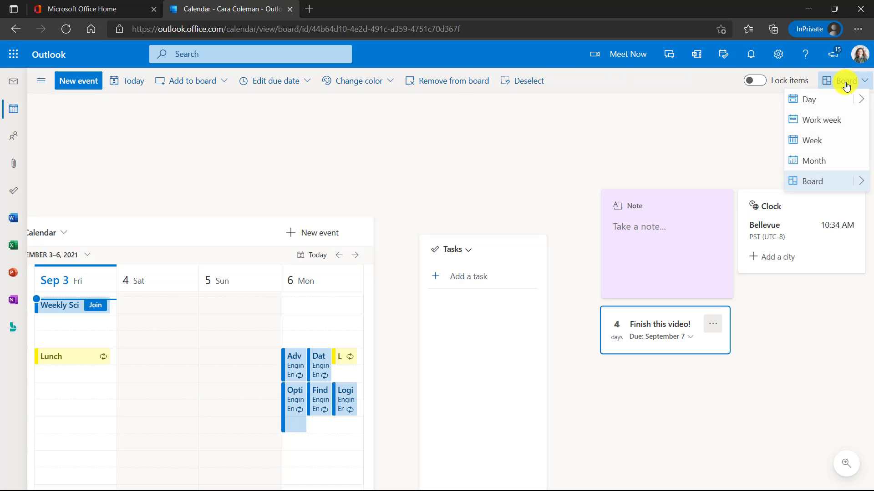
pyautogui.click(814, 141)
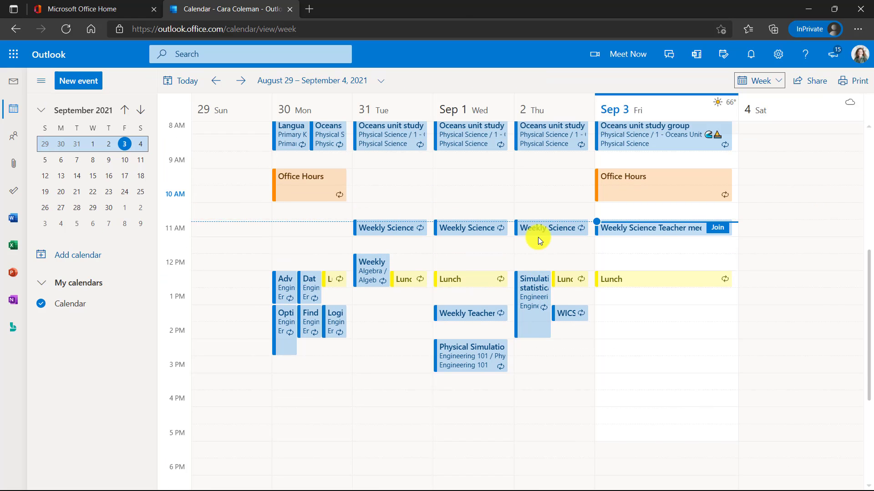
pyautogui.hotkey('ctrl', 'shift', '1')
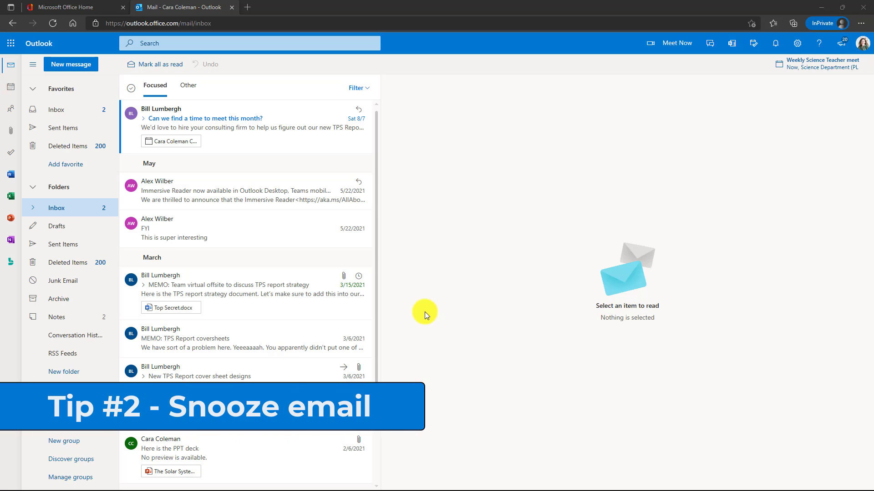
# - Select the meeting request and three March TPS emails and snooze them until next week, Monday 8:00 AM
pyautogui.click(241, 129)
pyautogui.keyDown('ctrl'); pyautogui.click(265, 286); pyautogui.keyUp('ctrl')
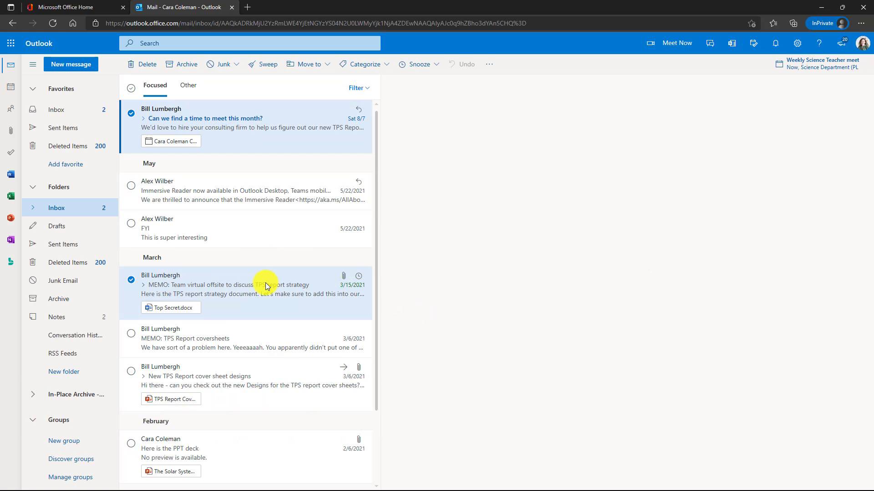
pyautogui.keyDown('ctrl'); pyautogui.click(275, 337); pyautogui.keyUp('ctrl')
pyautogui.keyDown('ctrl'); pyautogui.click(277, 384); pyautogui.keyUp('ctrl')
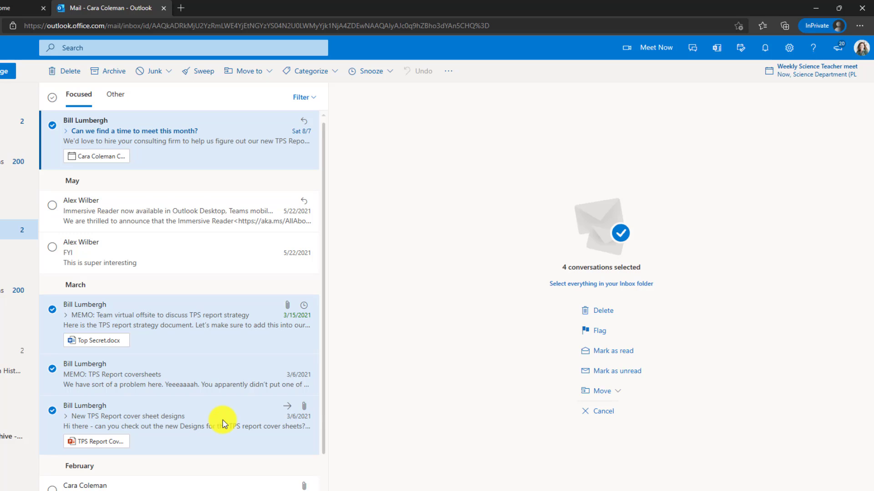
pyautogui.click(389, 77)
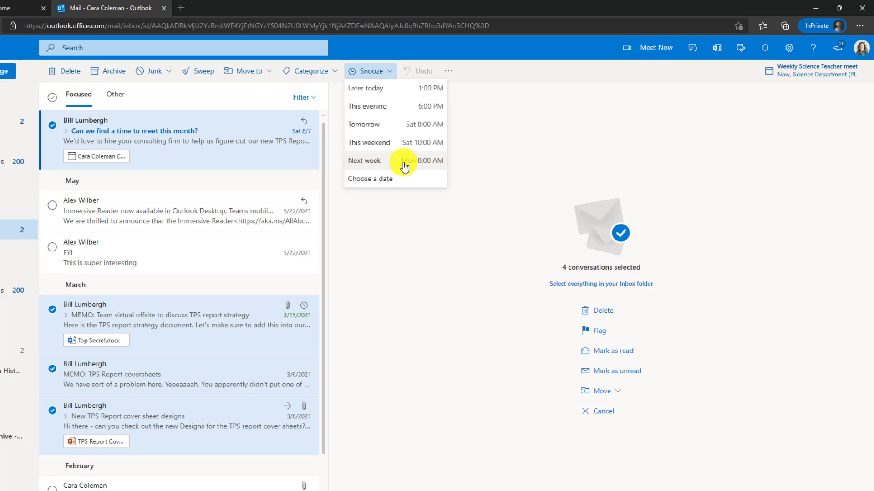
pyautogui.click(383, 164)
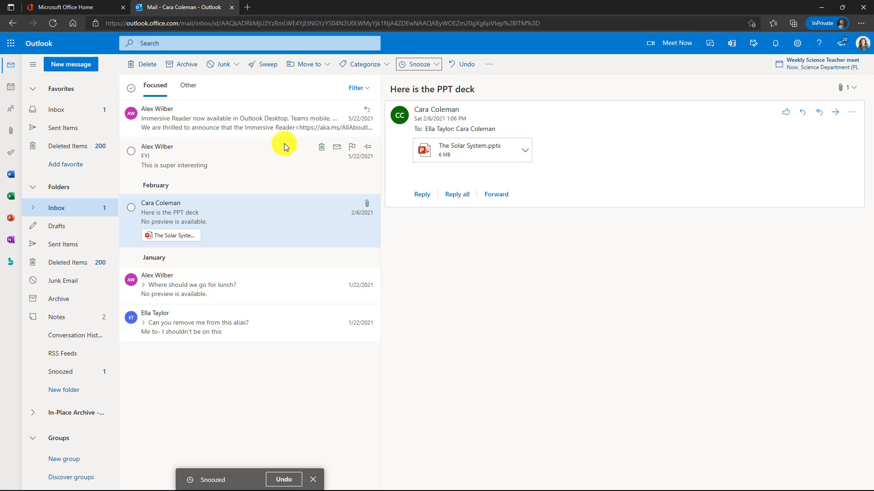
# - Dismiss the snooze menu, deselect the PPT deck message, and view the Snoozed folder
pyautogui.click(418, 64)
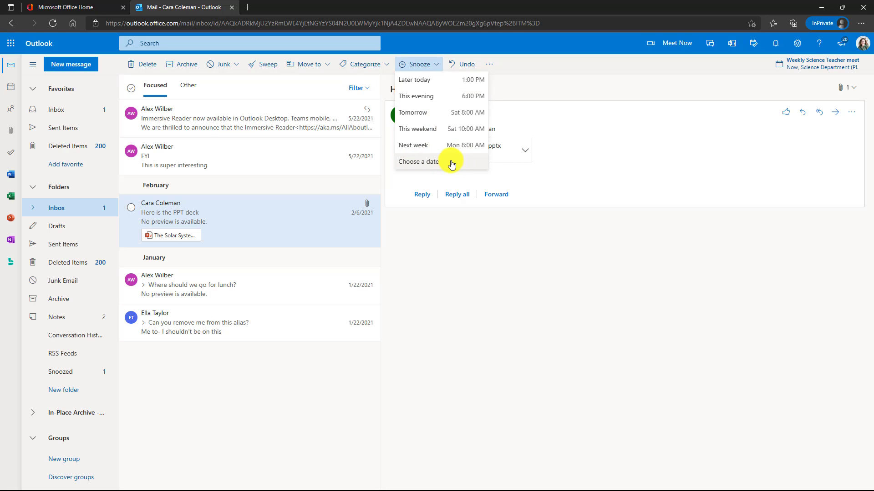
pyautogui.click(260, 366)
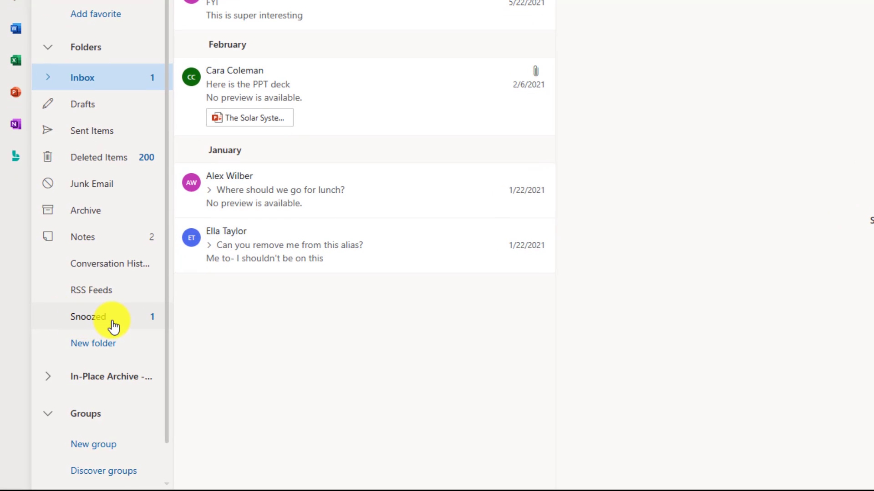
pyautogui.click(114, 326)
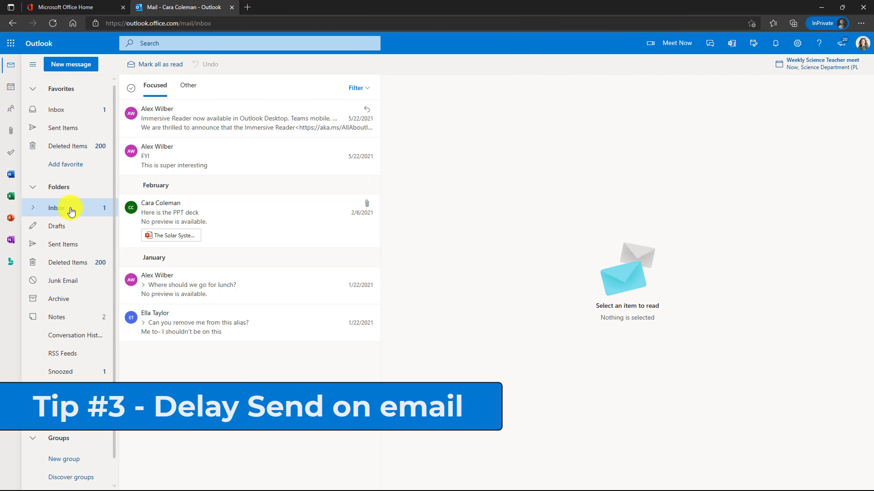
# - Schedule the new email to send later on Saturday September 4 at 10:00 PM
pyautogui.click(69, 66)
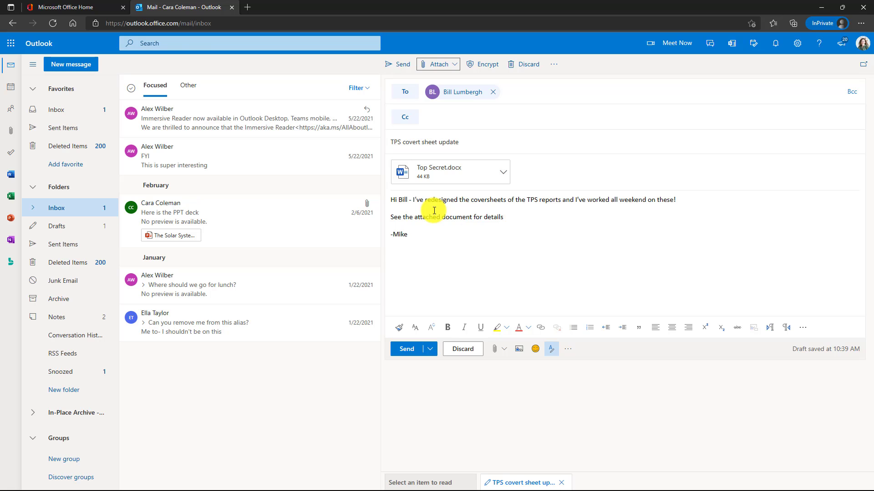
pyautogui.click(430, 349)
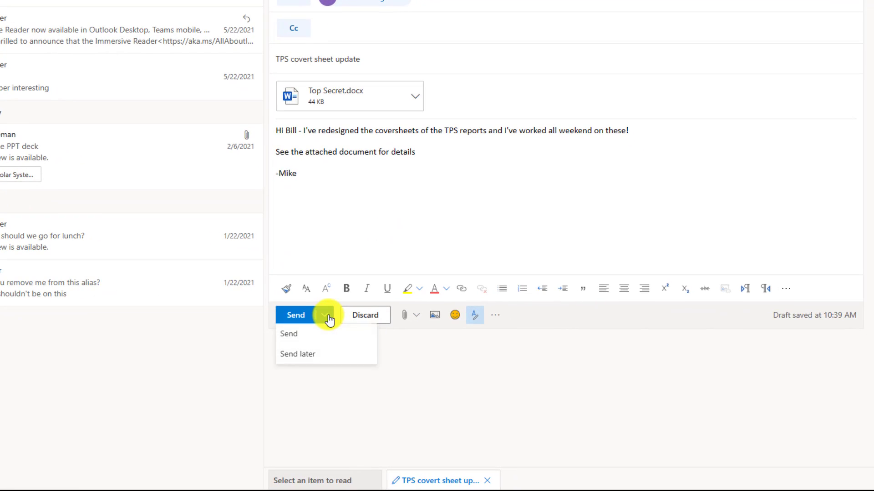
pyautogui.click(335, 358)
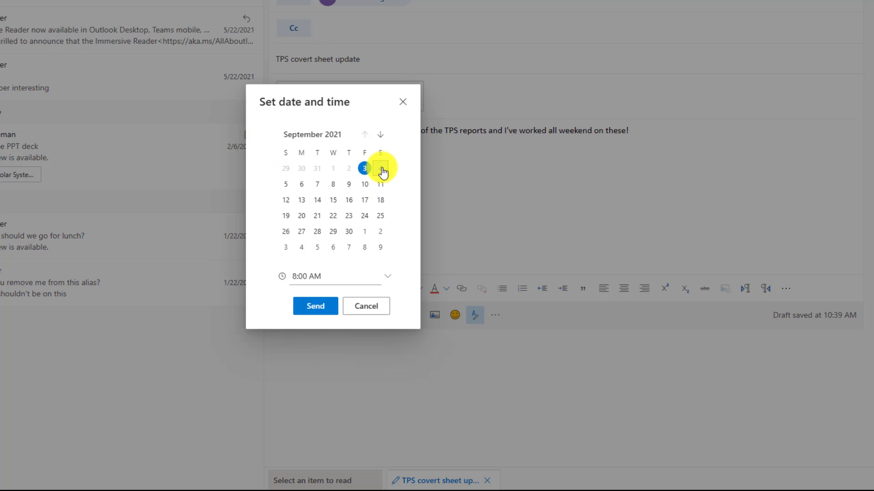
pyautogui.click(340, 276)
pyautogui.moveTo(339, 276); pyautogui.dragTo(290, 276)
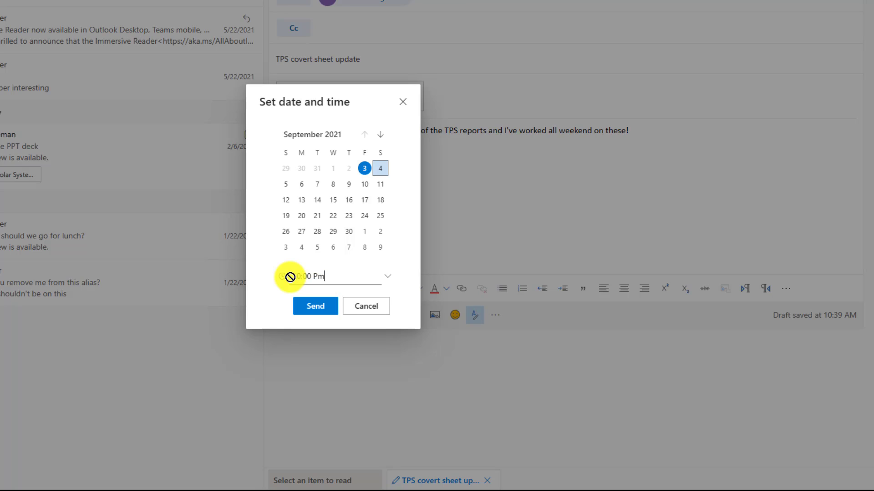
pyautogui.write('10:00 Pm')
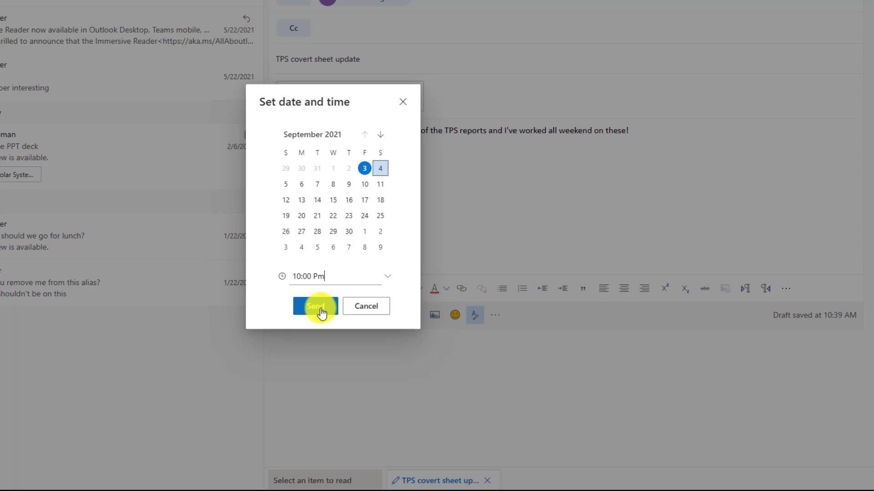
pyautogui.click(321, 311)
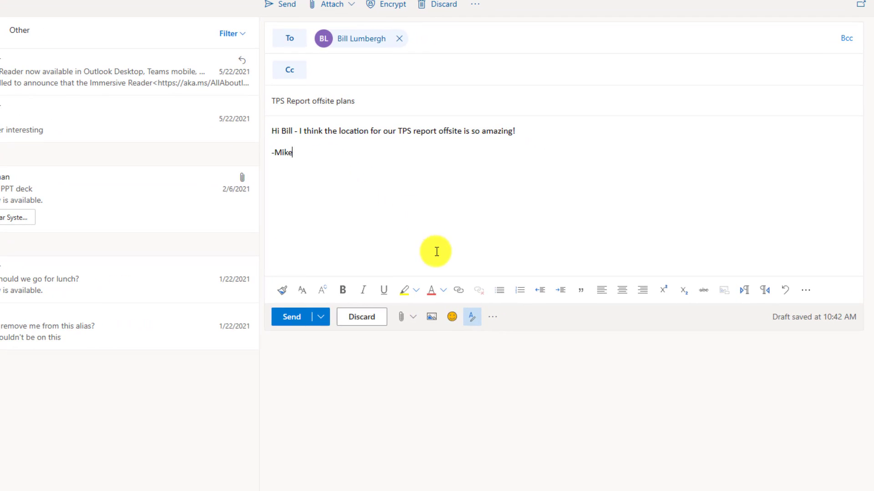
# - Insert a 'Freaking amazing' GIF on a new line above the signature
pyautogui.click(453, 322)
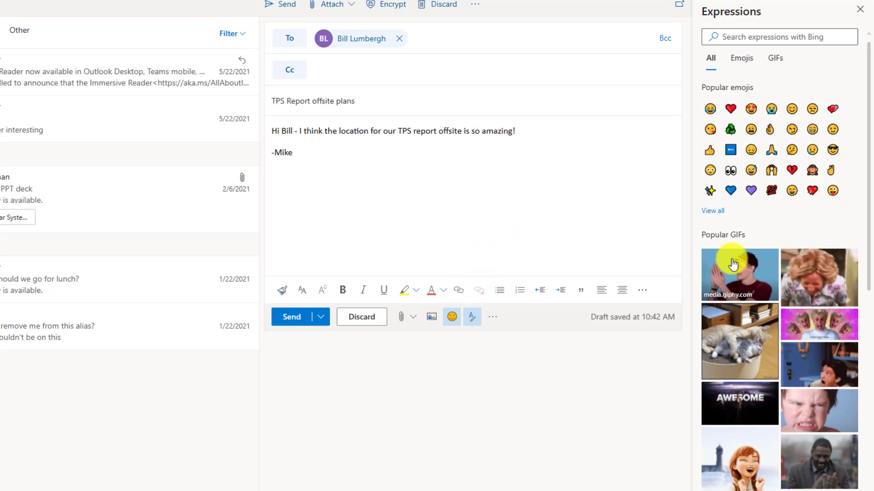
pyautogui.click(272, 152)
pyautogui.press('Return')
pyautogui.press('Return')
pyautogui.press('Up')
pyautogui.press('Up')
pyautogui.click(755, 37)
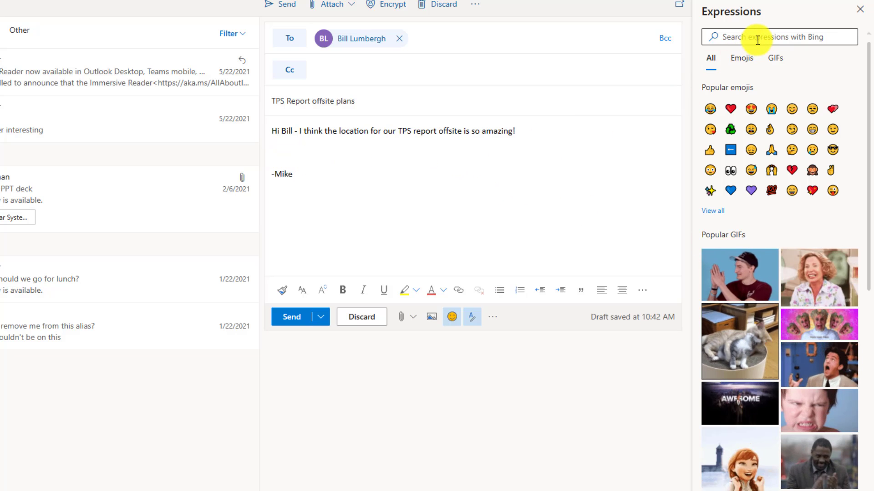
pyautogui.write('Freaking amazing')
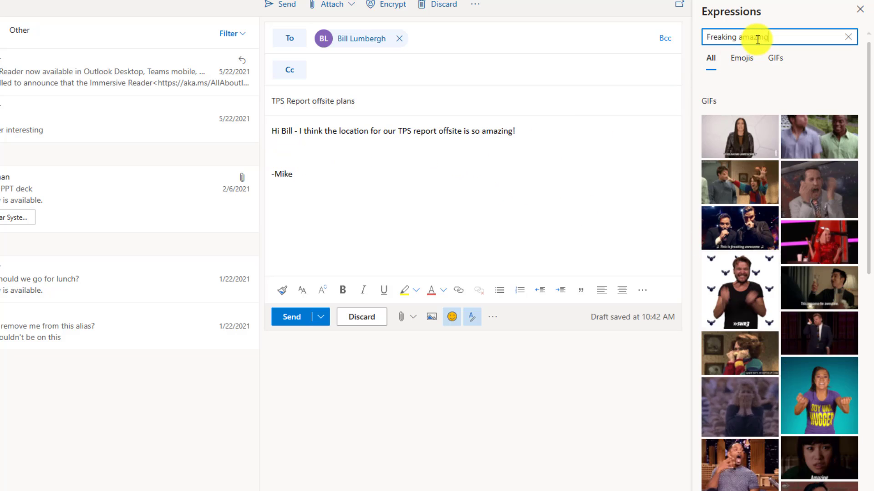
pyautogui.click(749, 360)
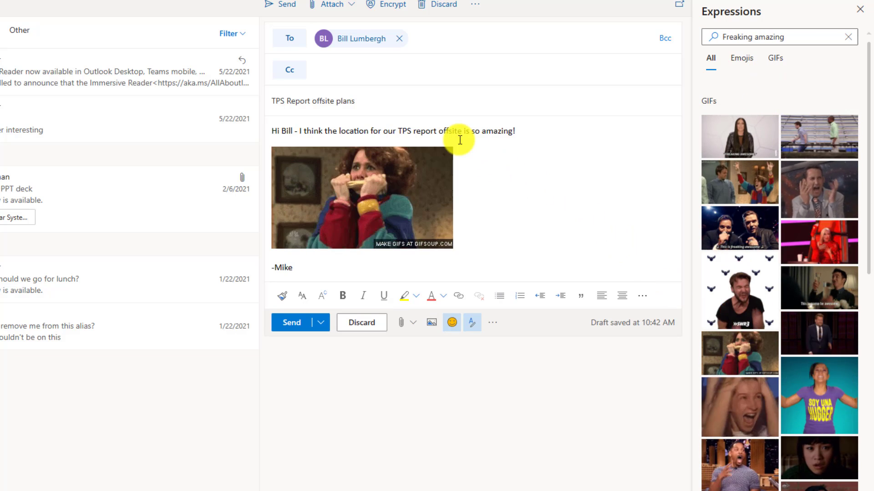
# - Add '!' after amazing followed by a heart-eyes emoji, then close the picker
pyautogui.click(529, 132)
pyautogui.write('!')
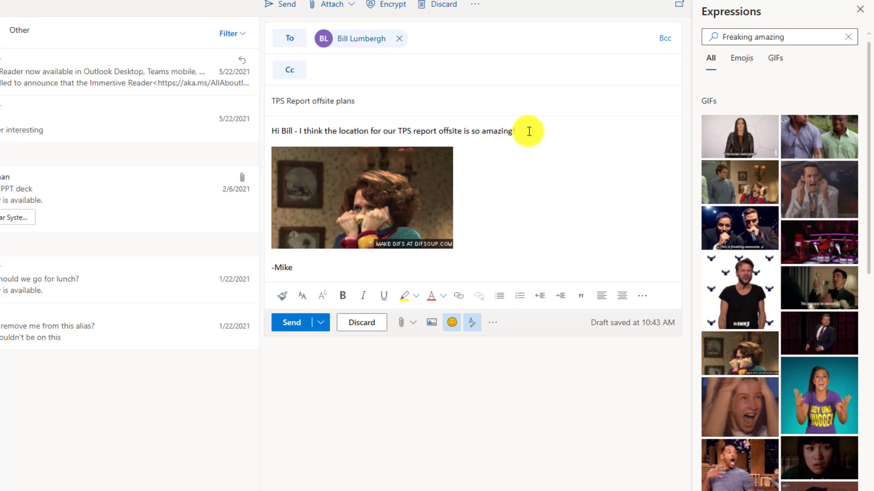
pyautogui.click(740, 60)
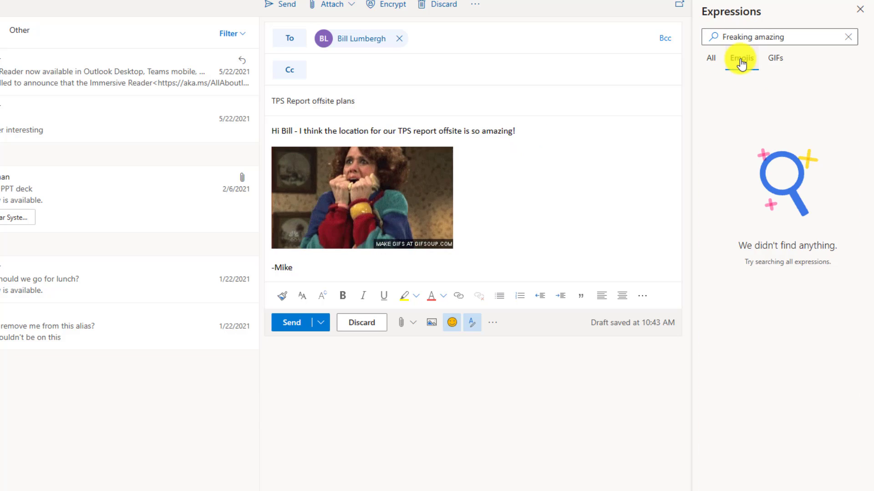
pyautogui.click(774, 184)
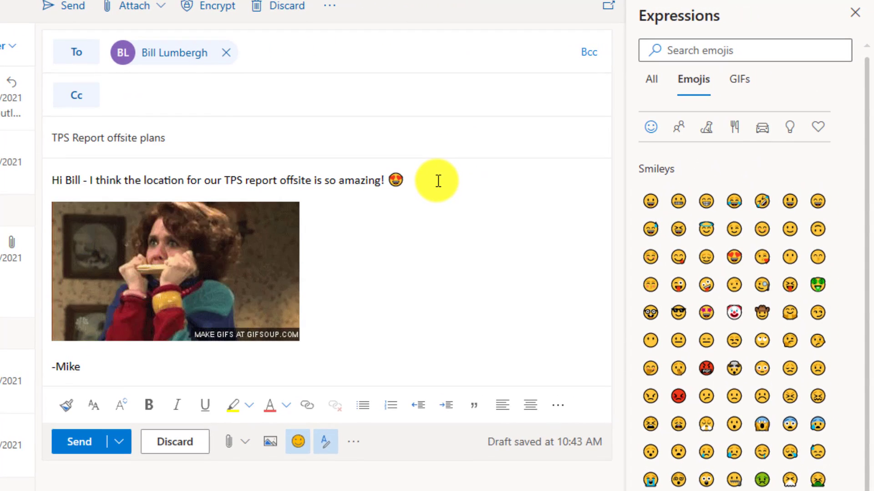
pyautogui.click(855, 12)
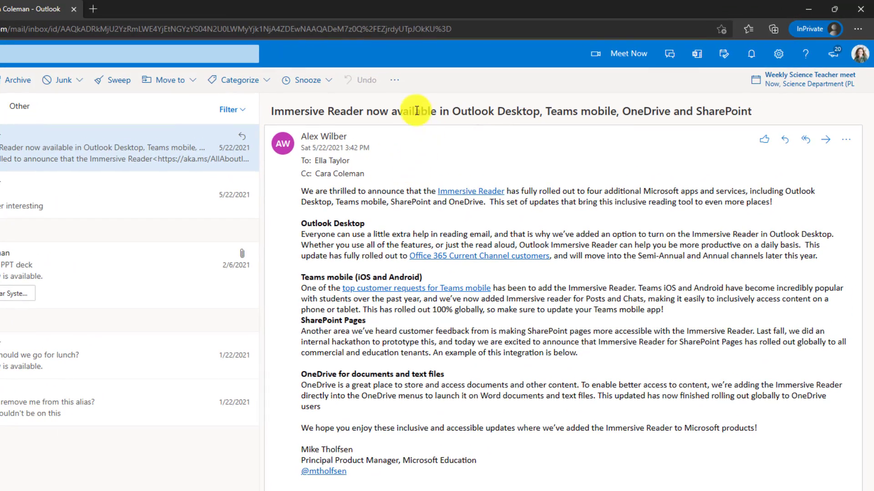
# - Show the overflow menu of extra actions for the open Immersive Reader announcement email
pyautogui.click(395, 85)
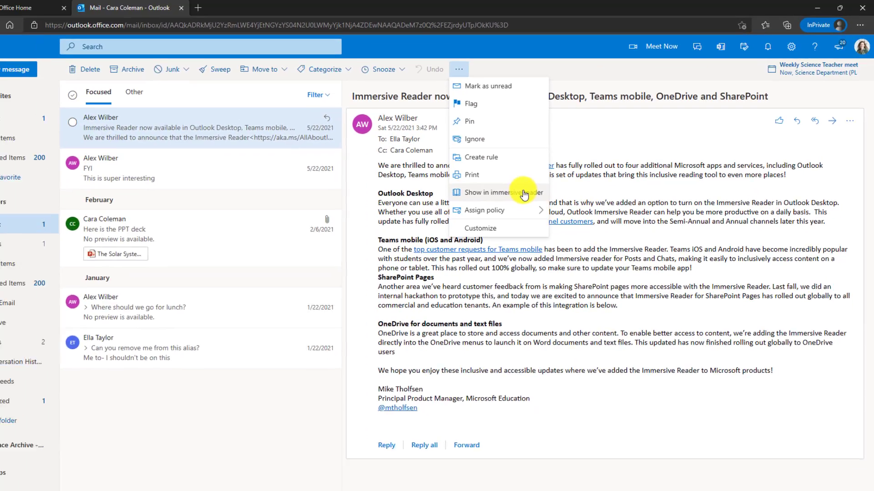
# - Show the email in Immersive Reader, play and pause read-aloud, and glance at the voice settings
pyautogui.click(470, 223)
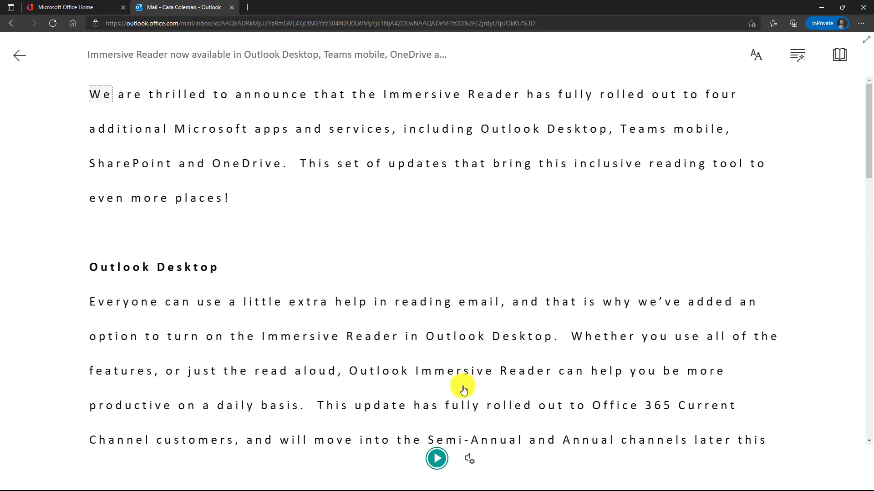
pyautogui.click(438, 460)
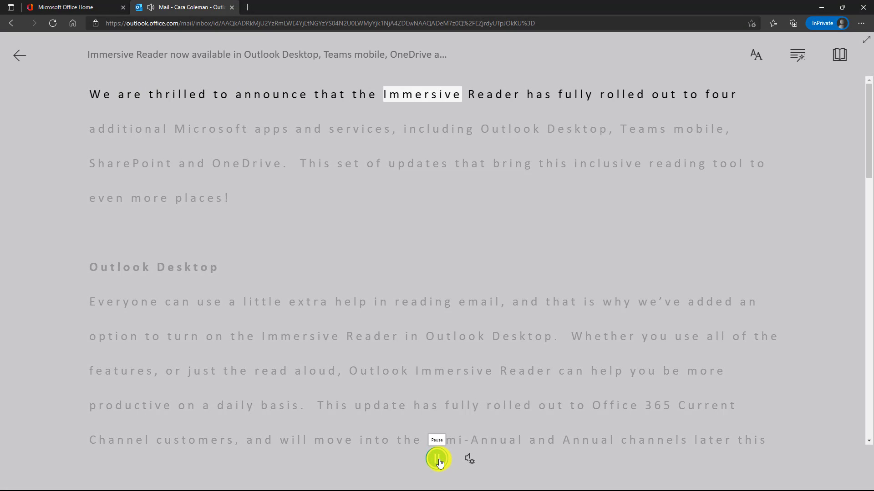
pyautogui.click(438, 461)
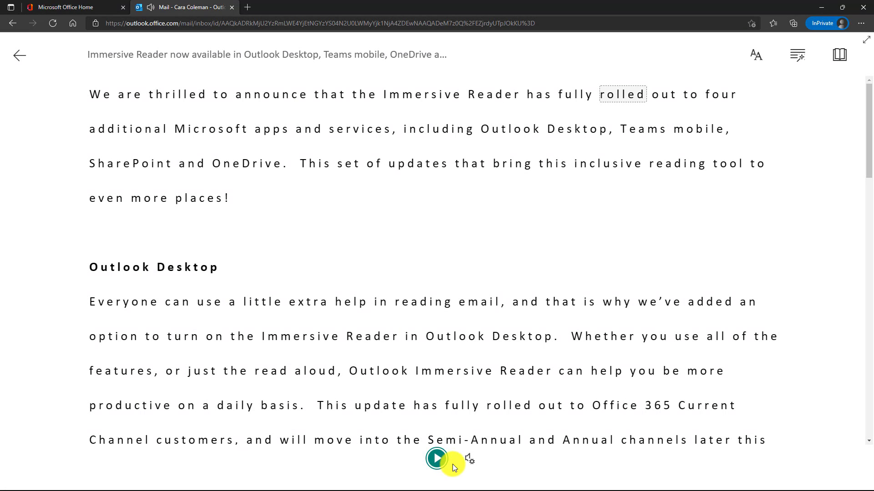
pyautogui.click(469, 460)
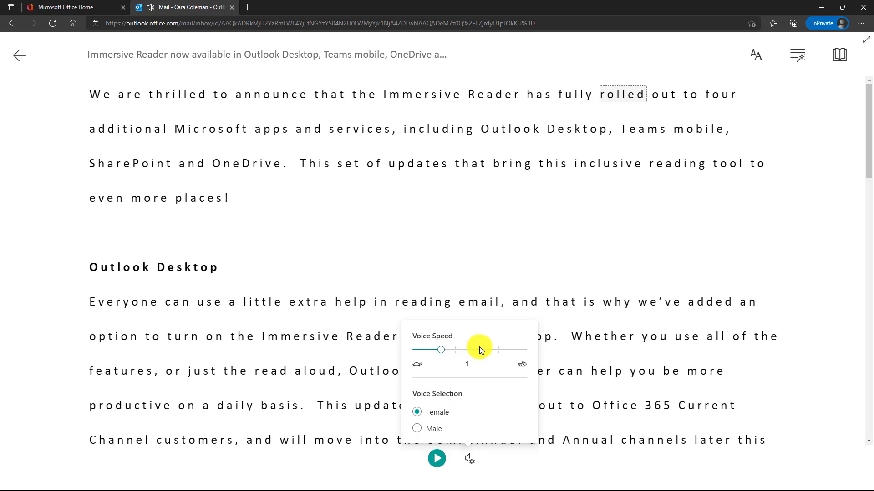
pyautogui.click(712, 229)
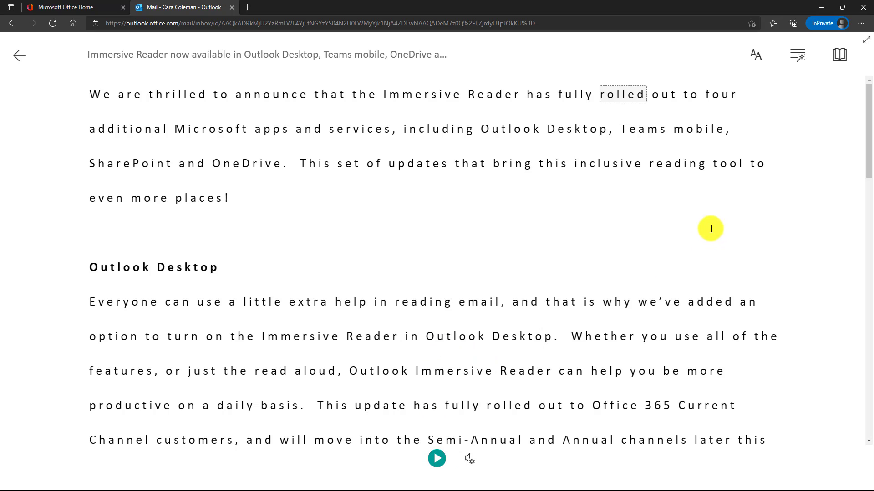
# - In Text Preferences, try the black theme, settle on green, and enlarge the text
pyautogui.click(763, 63)
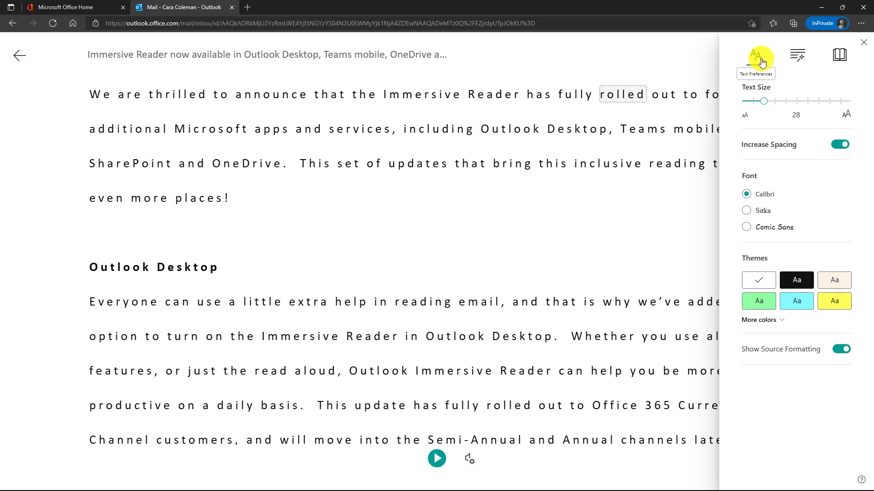
pyautogui.click(801, 280)
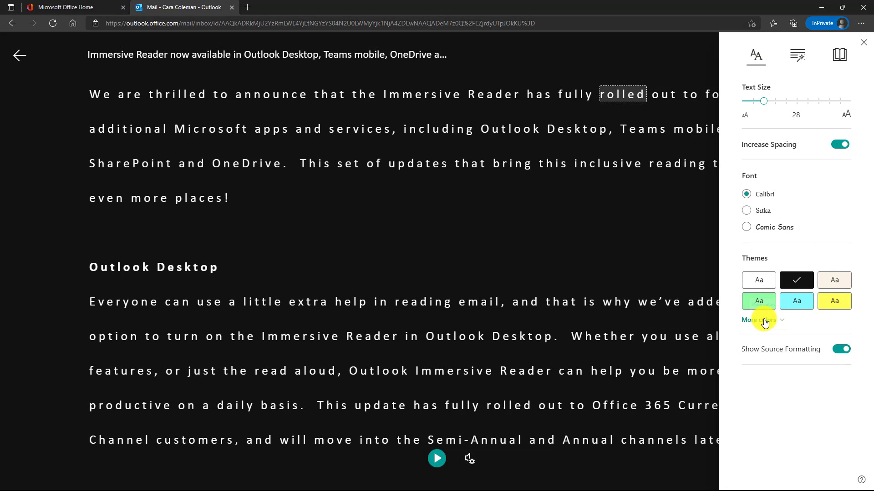
pyautogui.click(788, 306)
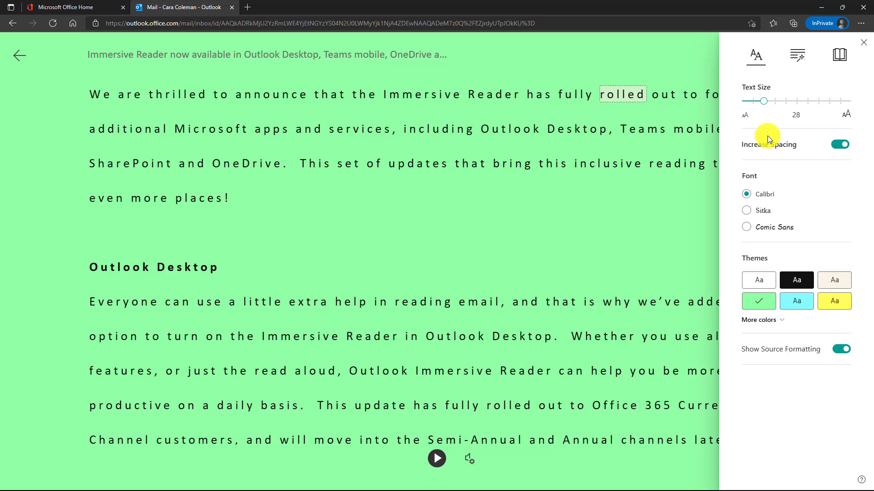
pyautogui.moveTo(765, 104); pyautogui.dragTo(818, 101)
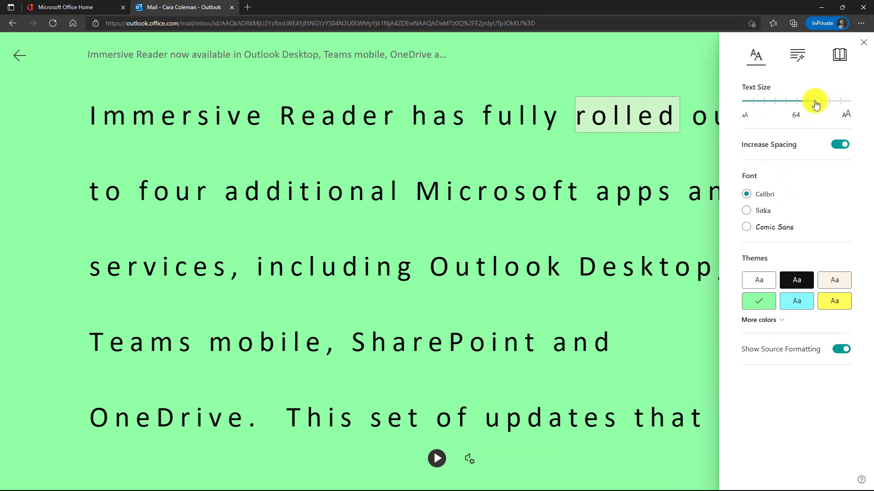
# - Turn on Line Focus and move the focused line down three lines and back up one
pyautogui.click(837, 64)
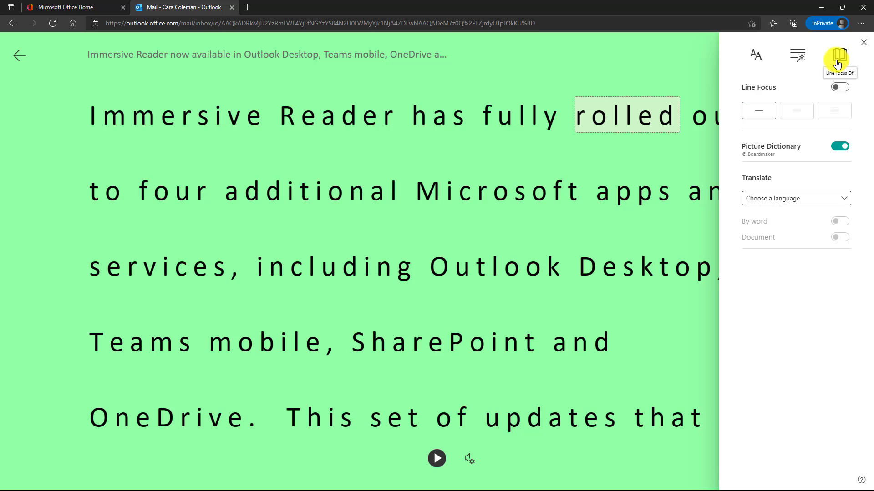
pyautogui.click(762, 97)
pyautogui.click(661, 133)
pyautogui.click(852, 317)
pyautogui.click(852, 318)
pyautogui.click(852, 317)
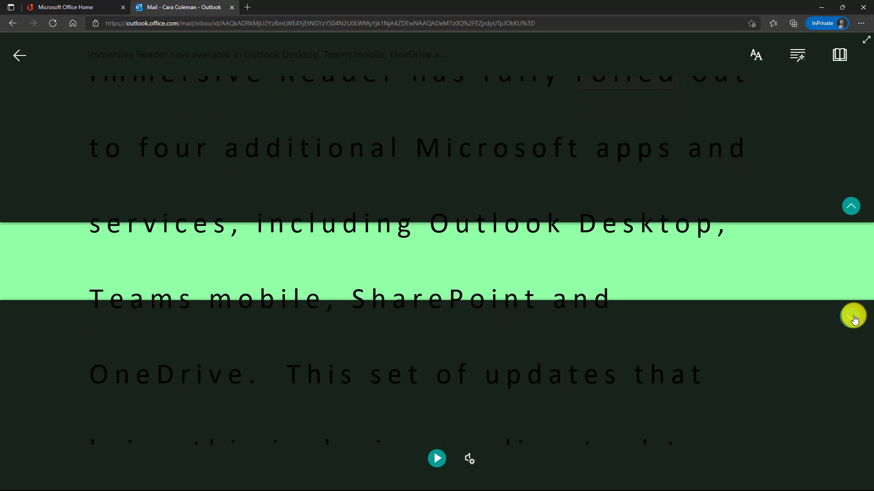
pyautogui.click(859, 209)
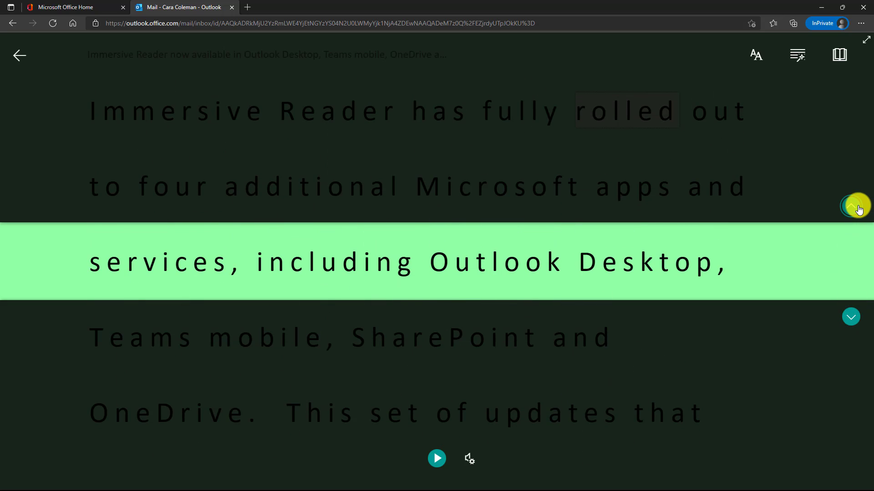
# - Turn Line Focus off and reduce the text size to 48
pyautogui.click(841, 56)
pyautogui.click(801, 84)
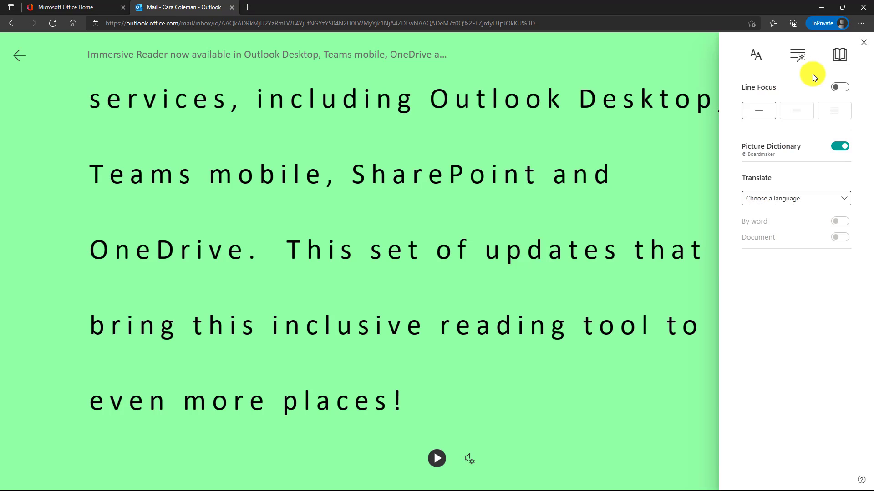
pyautogui.click(788, 69)
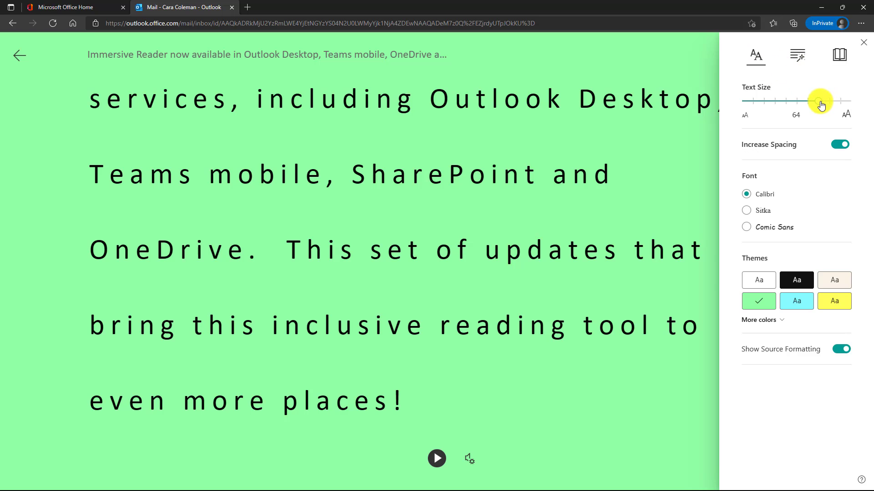
pyautogui.moveTo(820, 102); pyautogui.dragTo(796, 101)
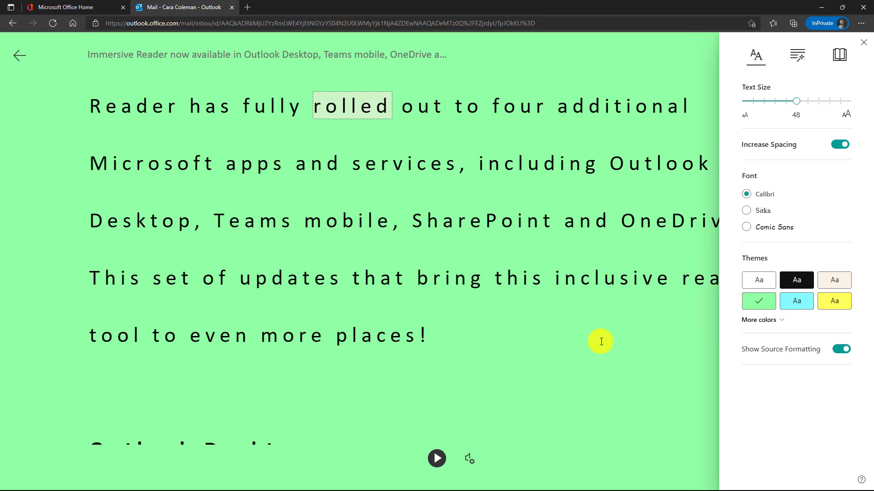
pyautogui.scroll(1, 600, 341)
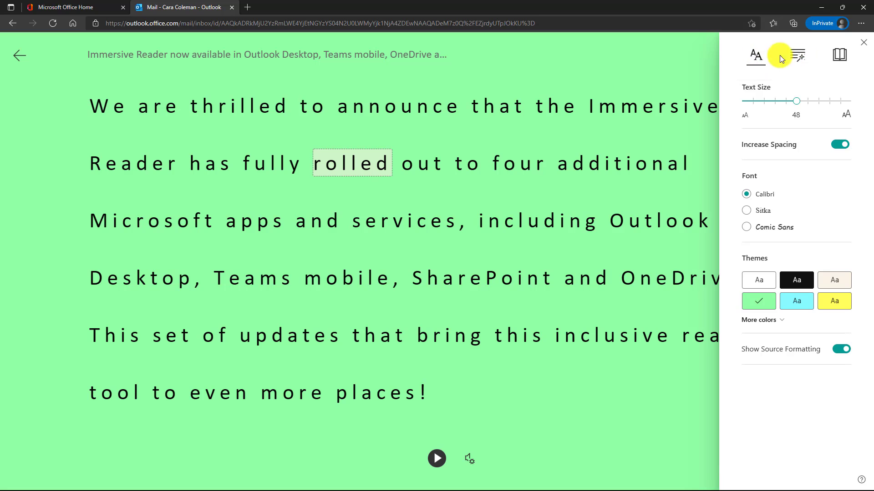
# - Translate the whole email into Spanish (Mexico) with Document translation turned on
pyautogui.click(840, 53)
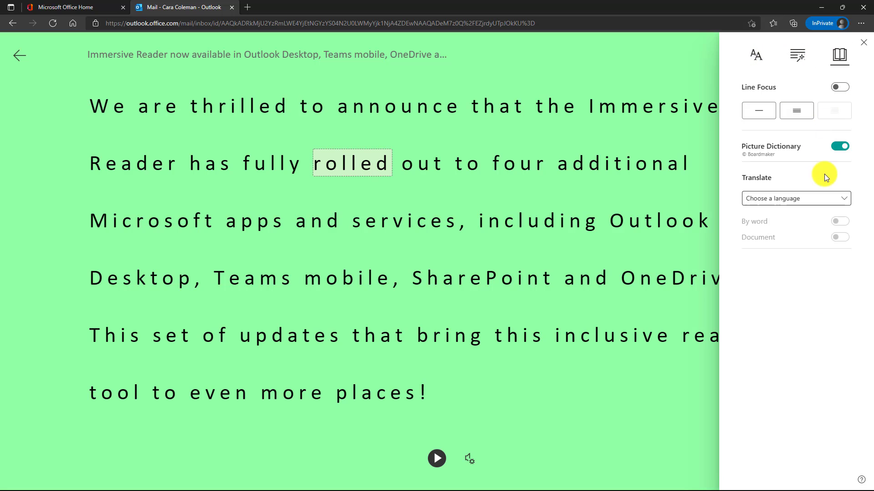
pyautogui.click(846, 200)
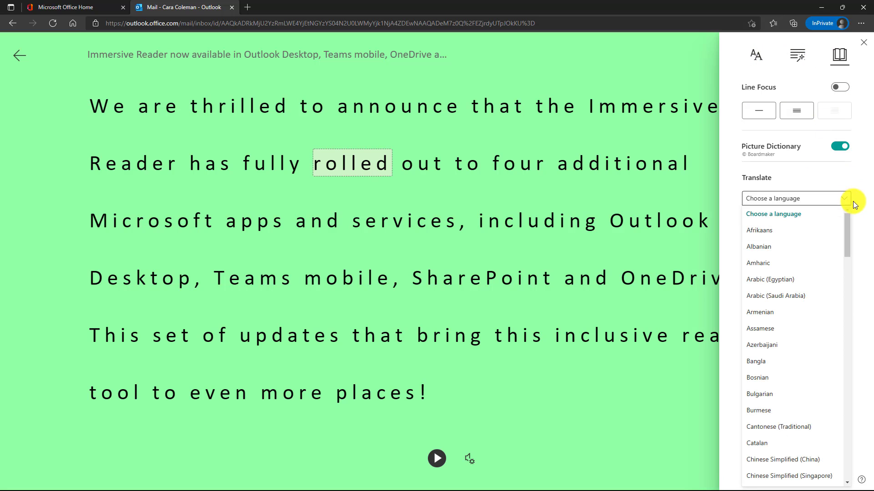
pyautogui.moveTo(846, 222); pyautogui.dragTo(845, 428)
pyautogui.scroll(-4, 850, 435)
pyautogui.click(792, 419)
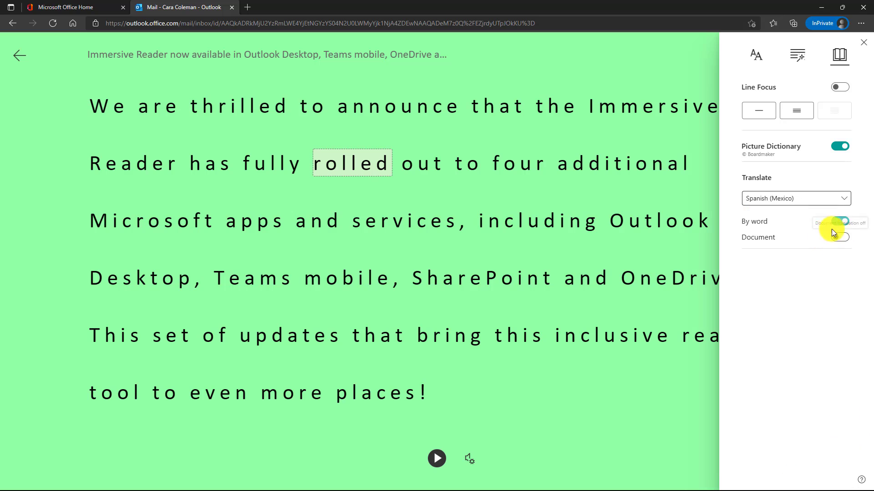
pyautogui.click(841, 240)
pyautogui.click(526, 73)
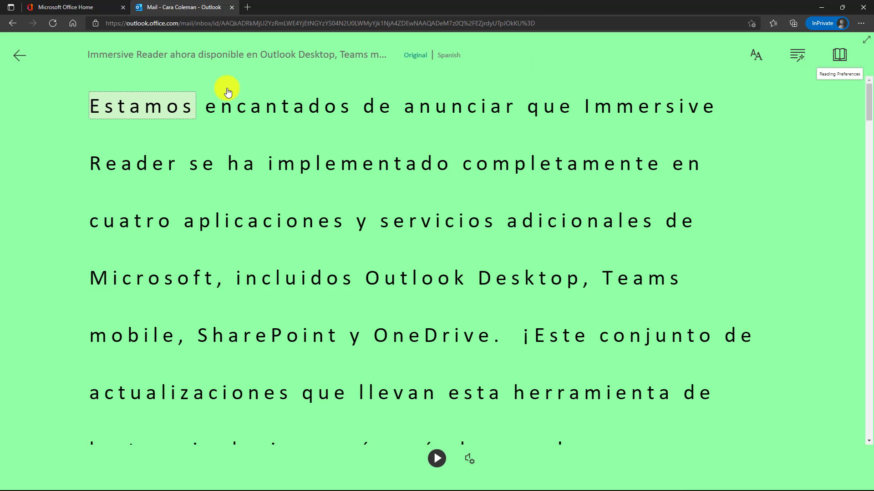
# - Play the Spanish translation aloud briefly, pause it, and switch back to the English original
pyautogui.click(437, 459)
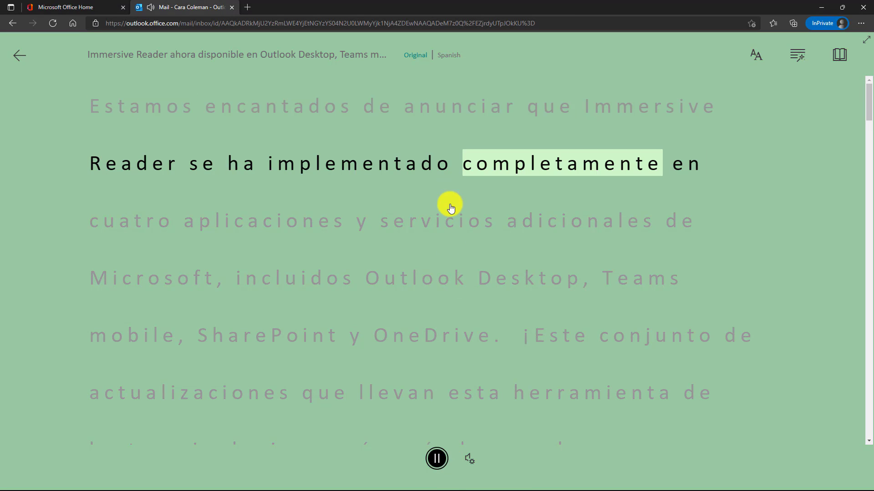
pyautogui.click(438, 459)
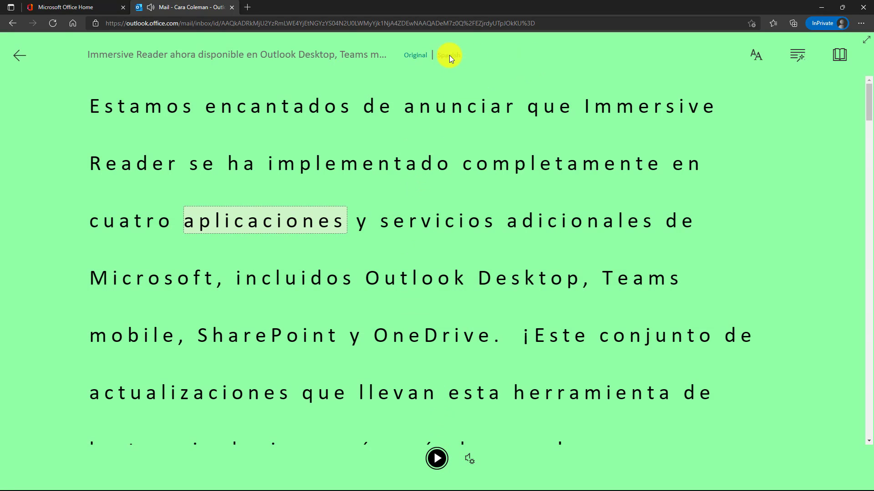
pyautogui.click(416, 57)
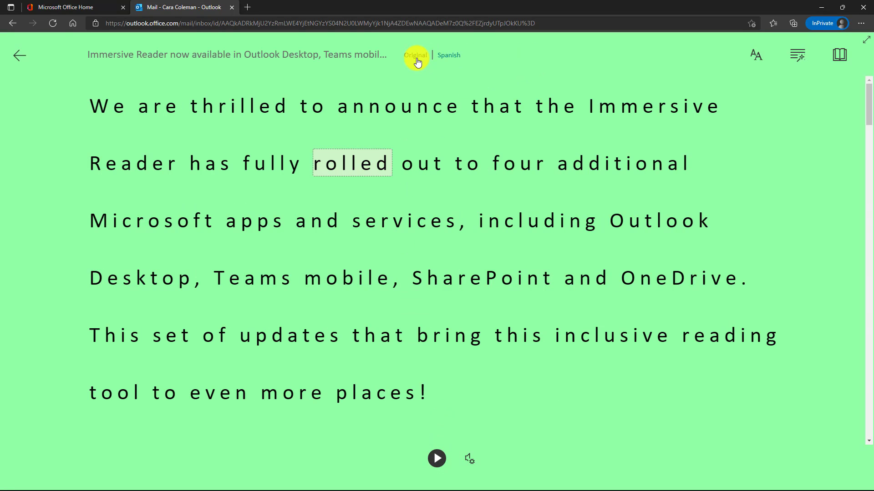
# - Leave Immersive Reader for the calendar and enable and save Add online meeting to all meetings
pyautogui.click(19, 56)
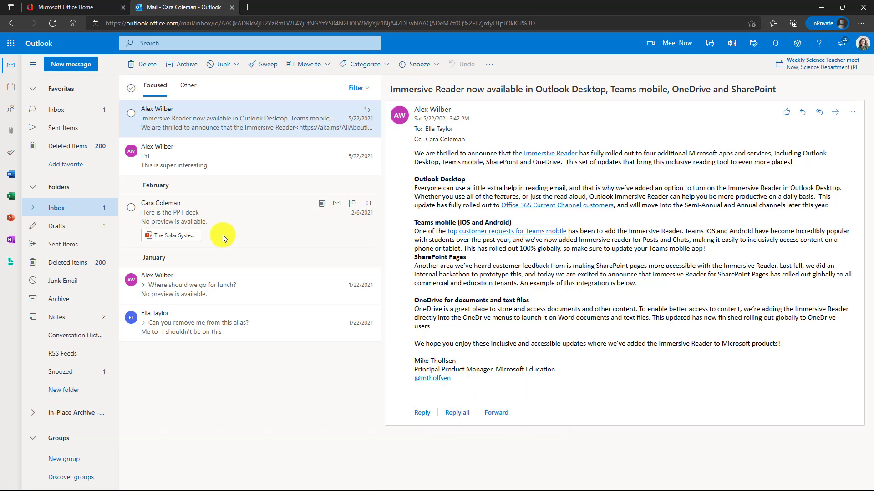
pyautogui.click(11, 86)
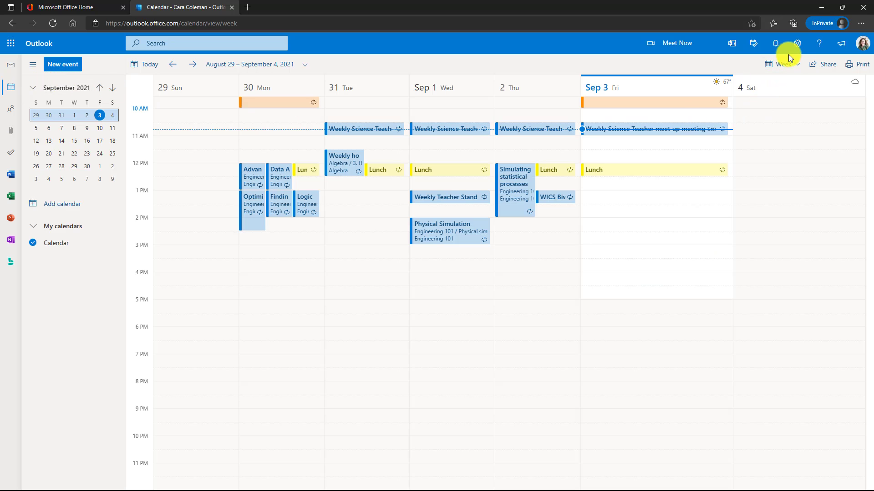
pyautogui.click(799, 47)
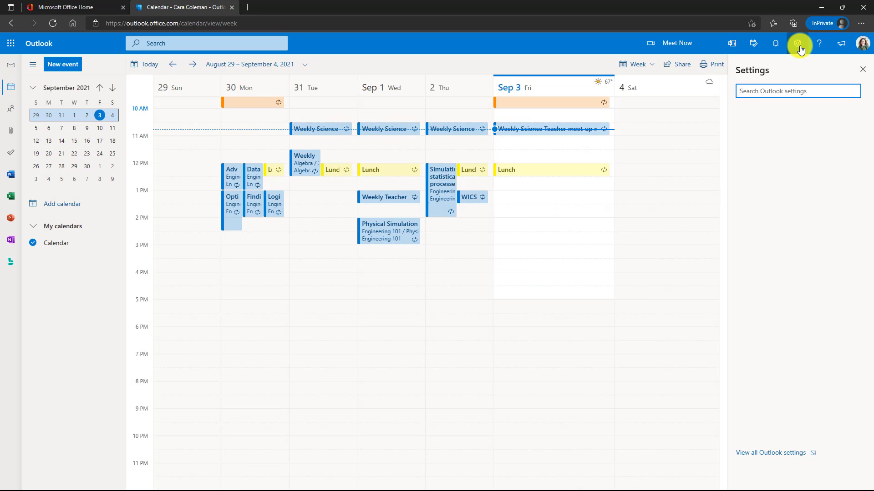
pyautogui.click(789, 453)
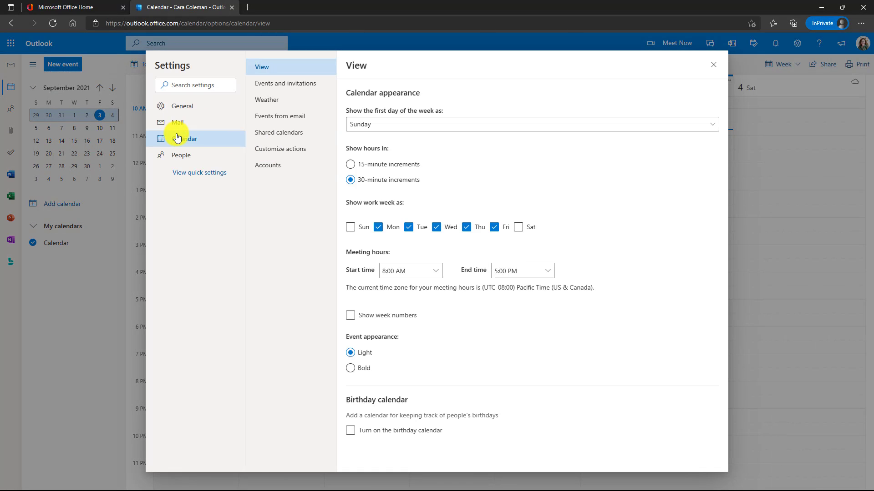
pyautogui.click(302, 85)
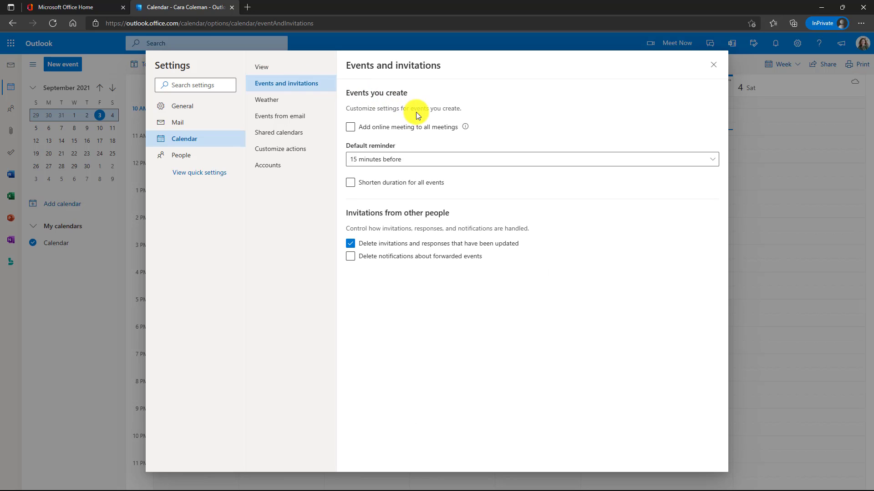
pyautogui.click(350, 128)
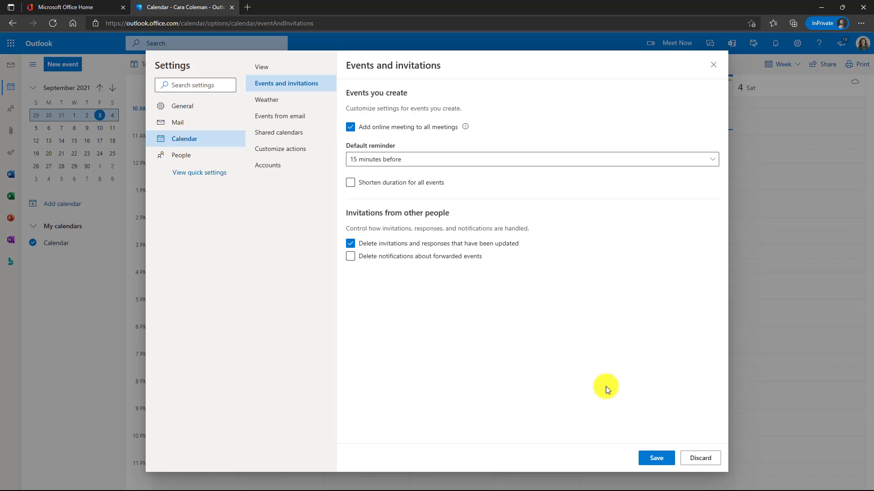
pyautogui.click(653, 458)
# - Create and send a 'Status meeting' invitation to a suggested colleague, then open its details
pyautogui.click(713, 64)
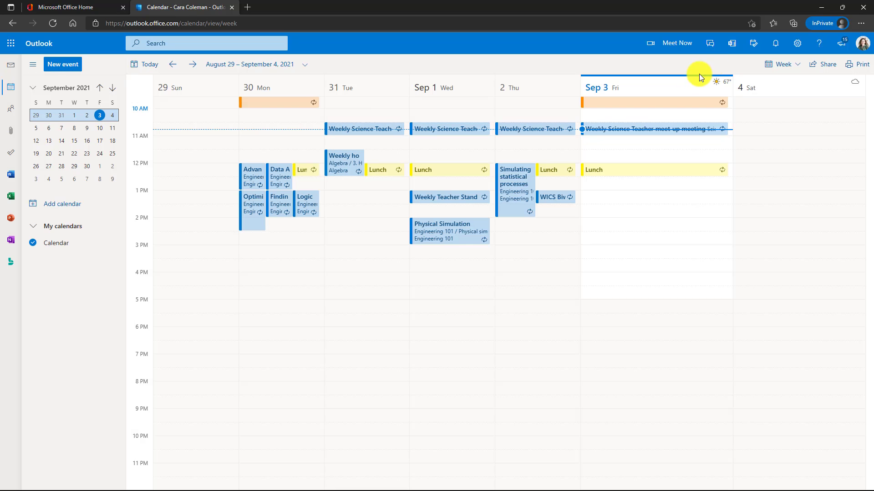
pyautogui.click(63, 68)
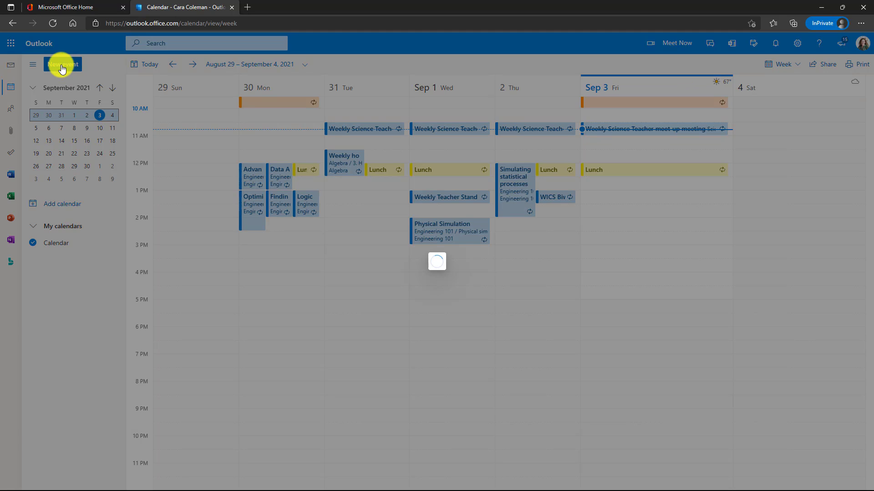
pyautogui.write('Status meeting')
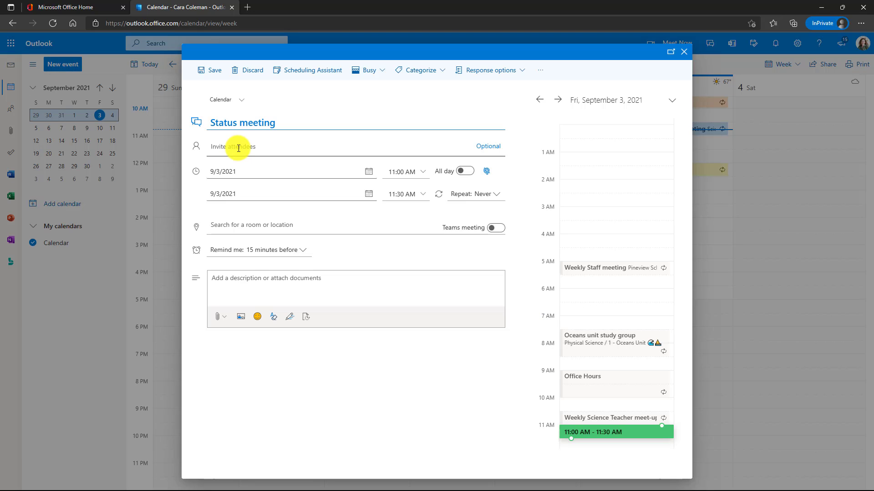
pyautogui.click(239, 148)
pyautogui.write('el')
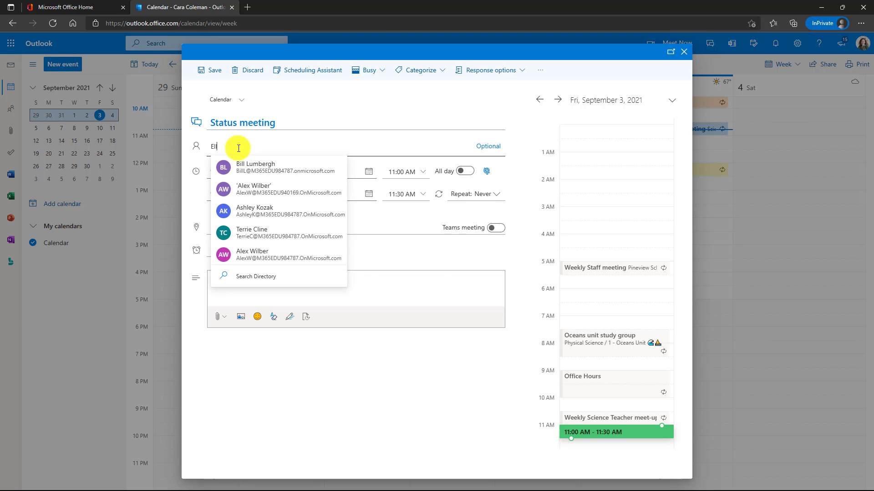
pyautogui.click(277, 169)
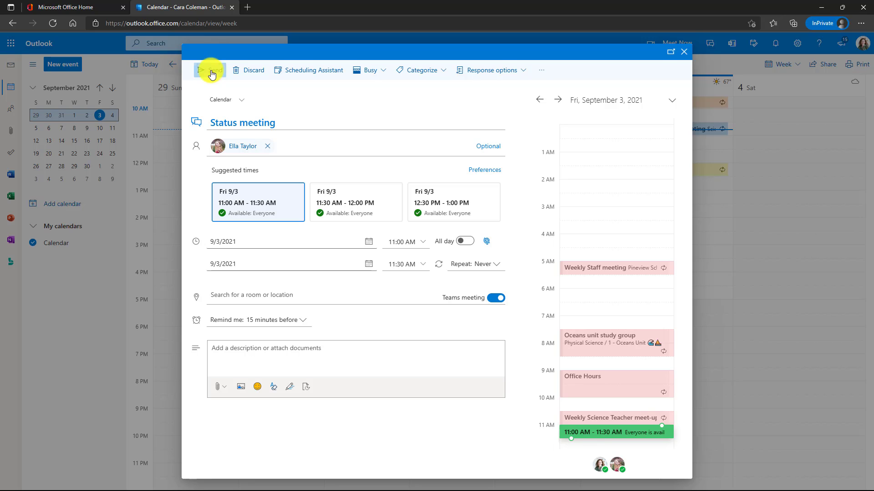
pyautogui.click(211, 72)
pyautogui.click(617, 144)
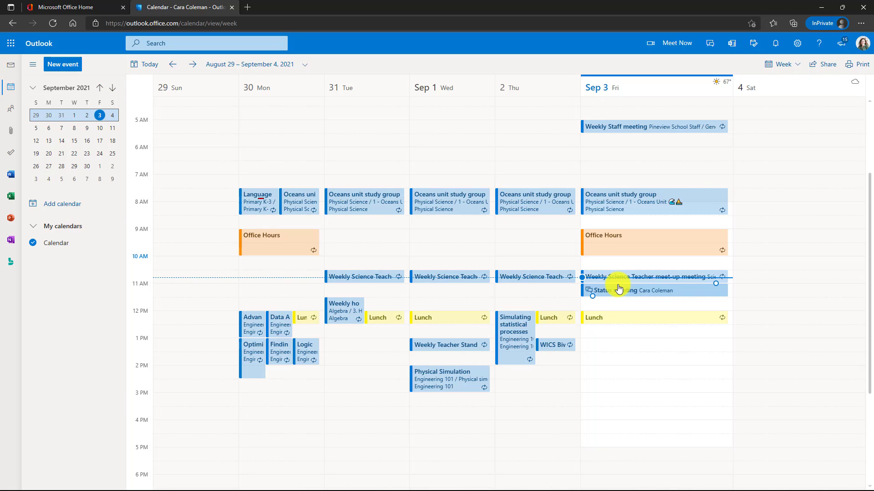
# - In Events and invitations, enable Shorten duration, Start events late, 5 minutes for all events, and save
pyautogui.moveTo(619, 288); pyautogui.dragTo(616, 286)
pyautogui.click(794, 44)
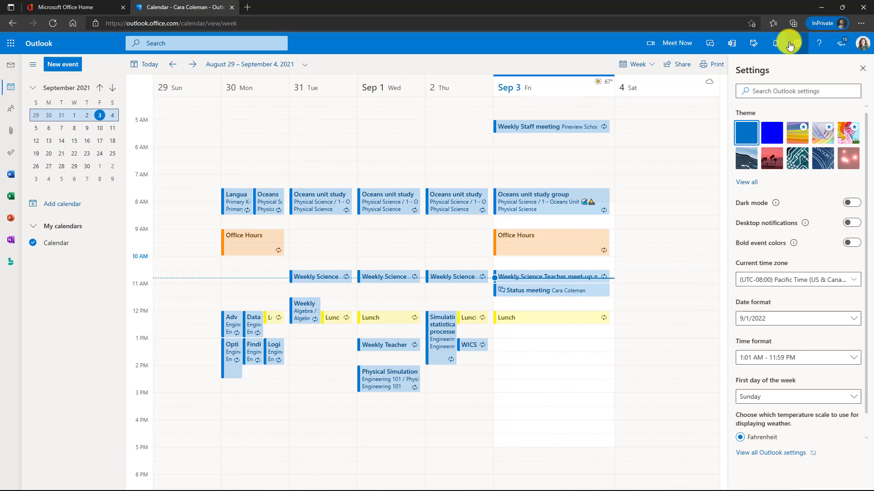
pyautogui.click(771, 455)
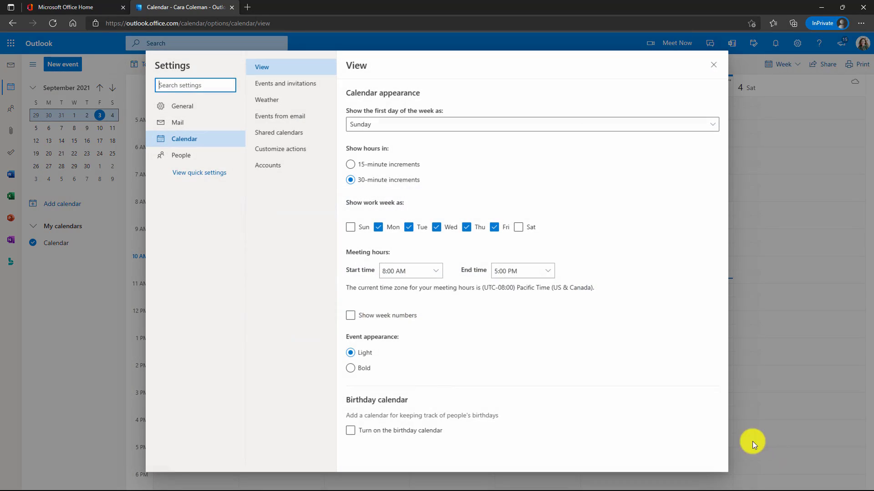
pyautogui.click(302, 86)
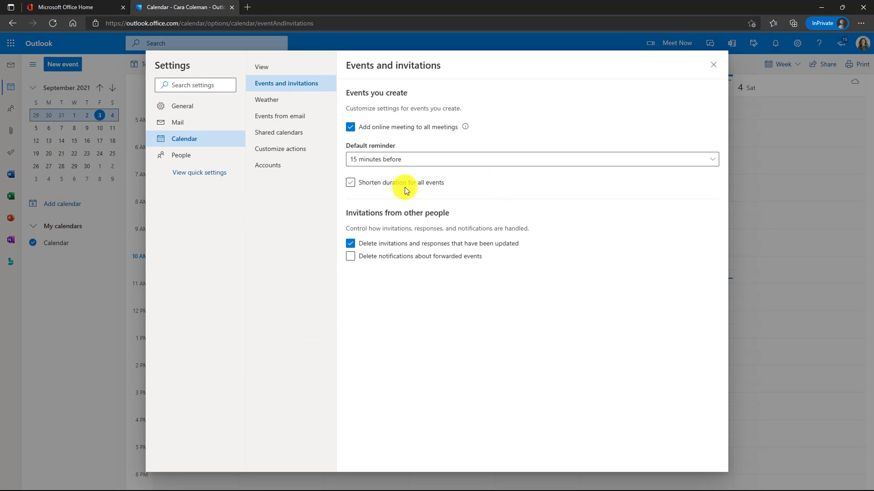
pyautogui.click(350, 184)
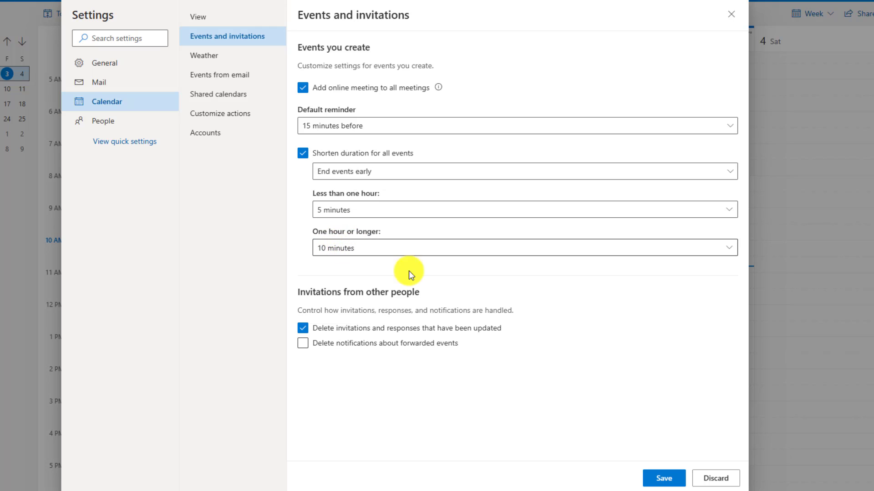
pyautogui.click(728, 248)
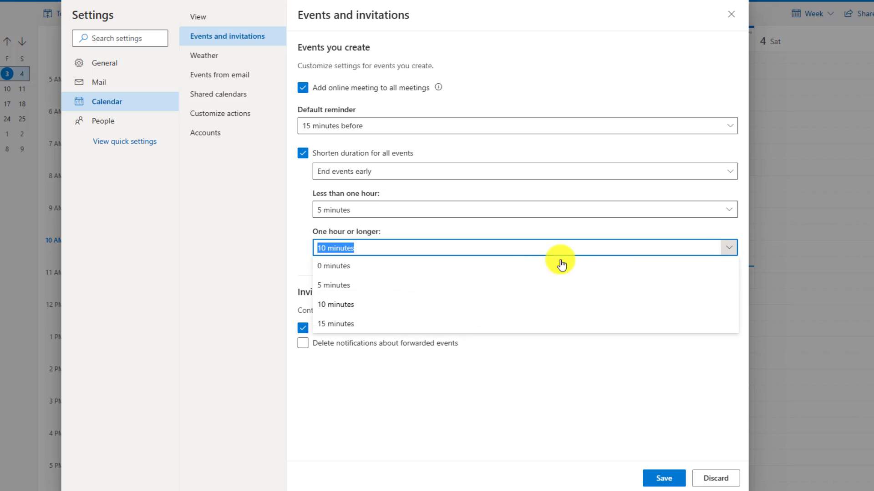
pyautogui.click(368, 285)
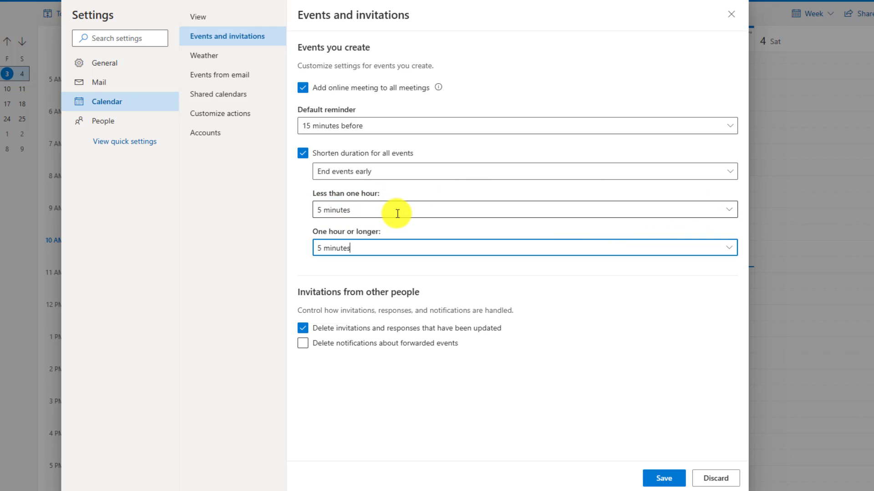
pyautogui.click(732, 175)
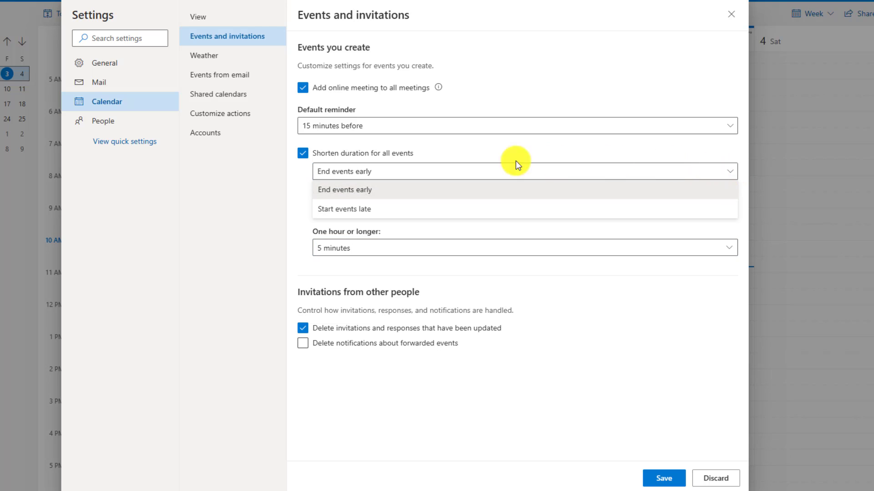
pyautogui.click(368, 211)
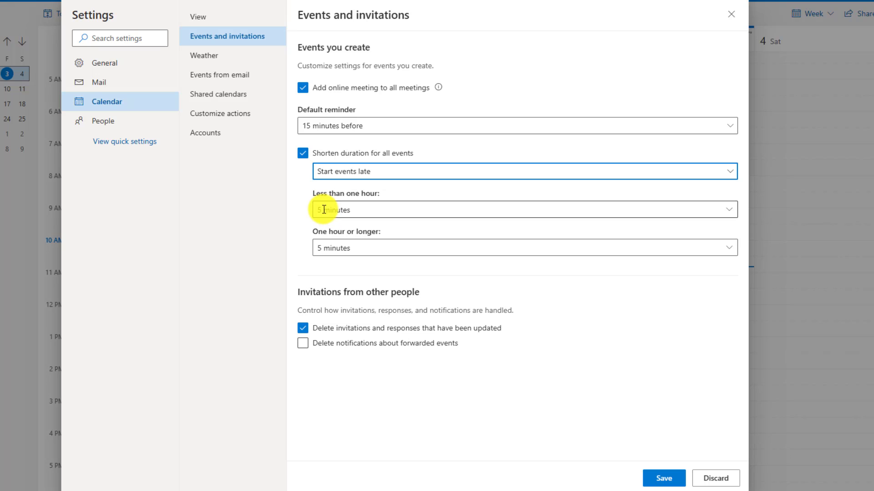
pyautogui.click(664, 477)
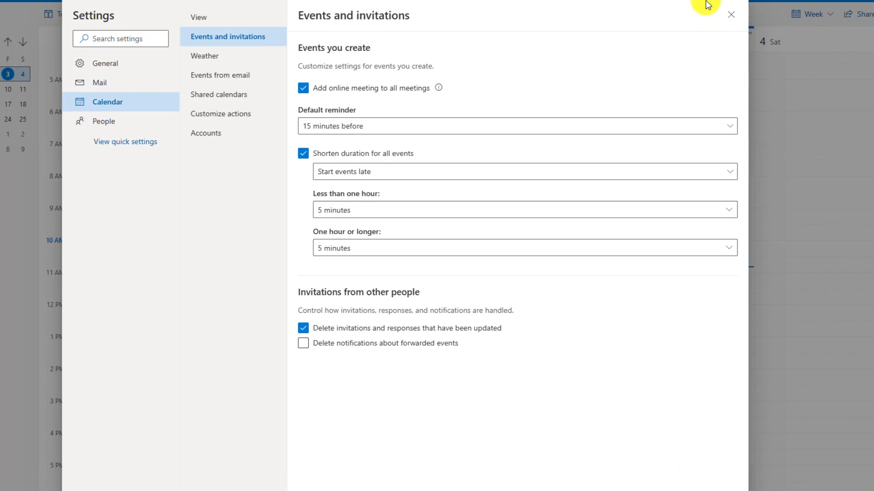
pyautogui.click(730, 15)
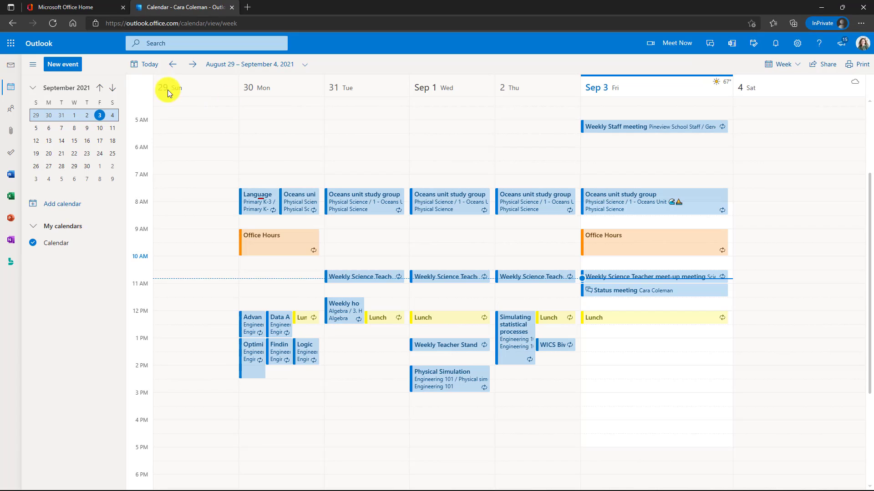
pyautogui.click(58, 67)
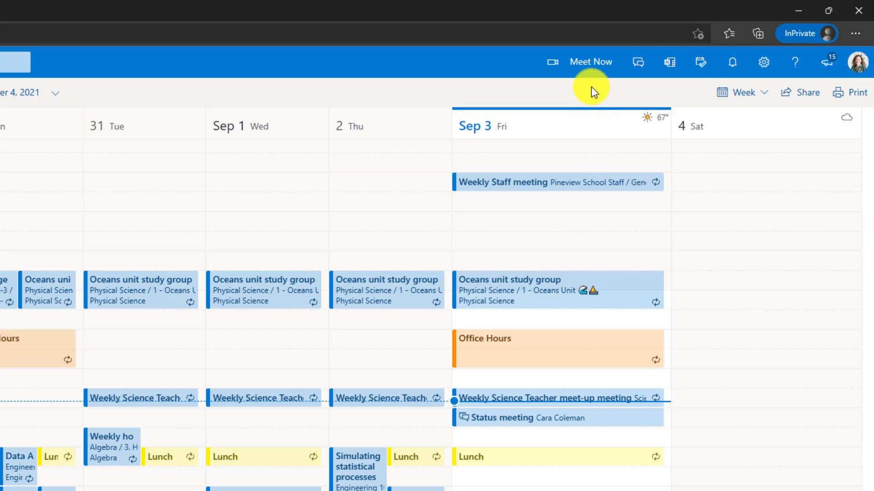
pyautogui.click(663, 47)
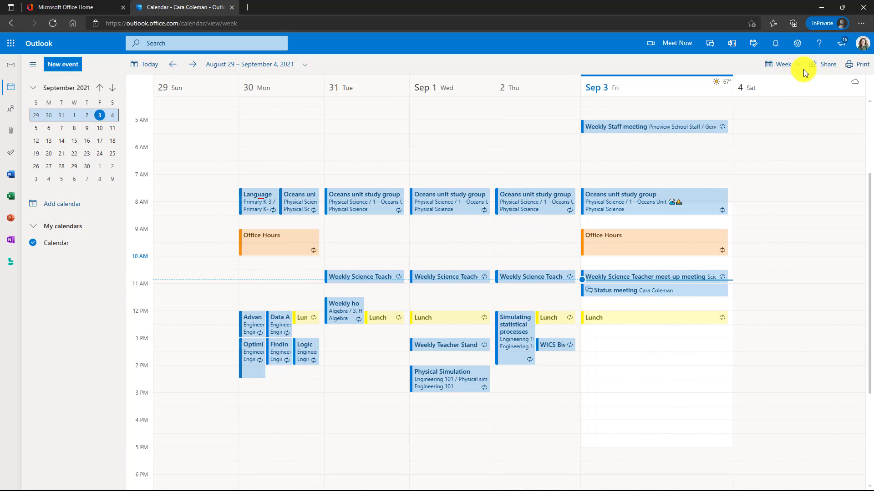
# - Set the Calendar View Event appearance to Bold and save it
pyautogui.click(797, 43)
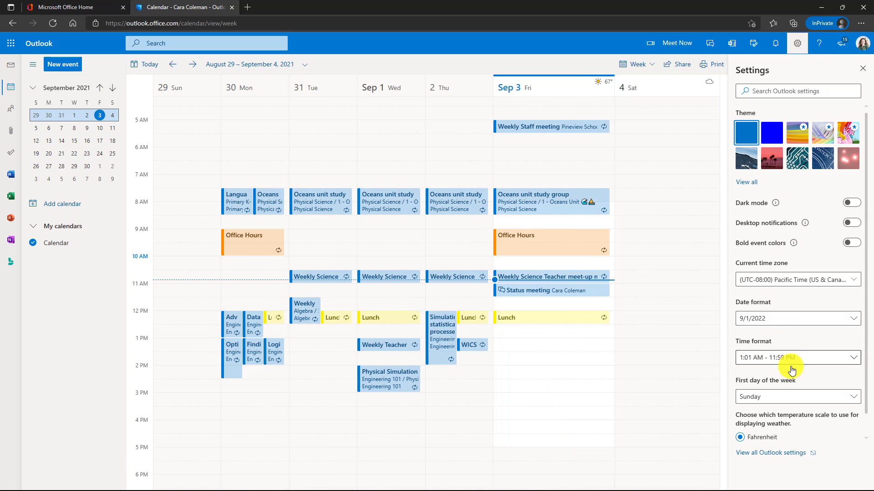
pyautogui.click(793, 453)
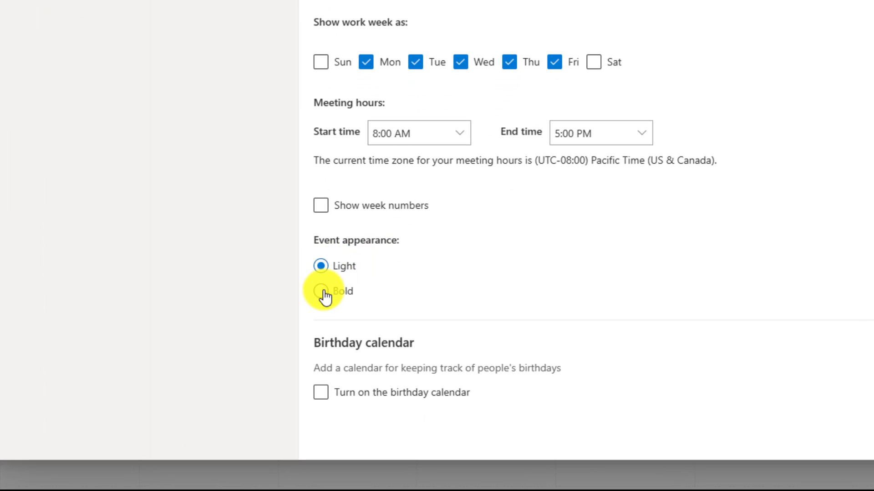
pyautogui.click(324, 292)
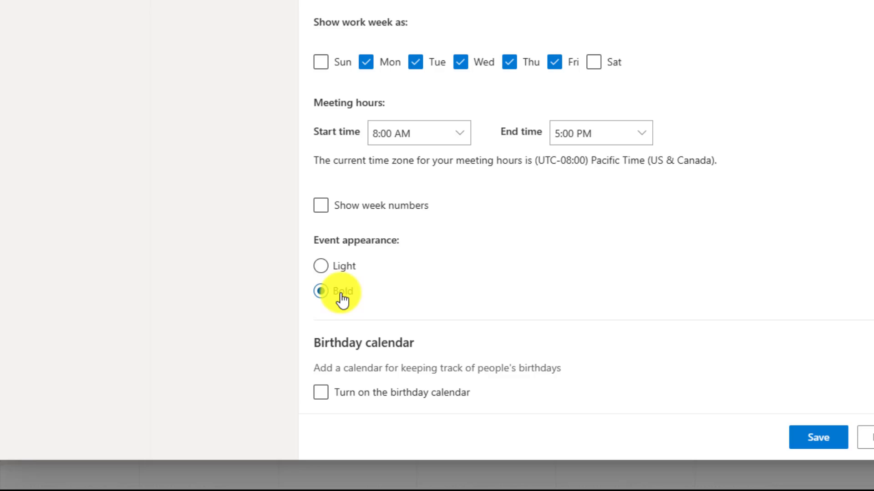
pyautogui.click(818, 438)
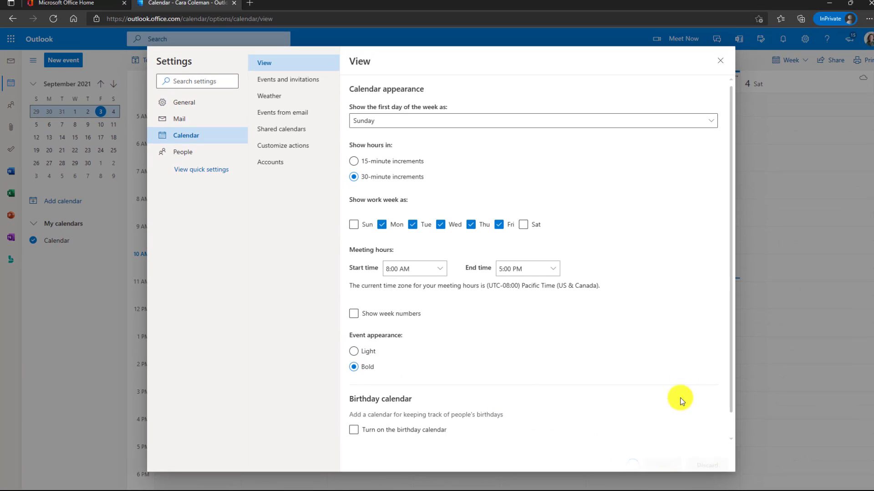
pyautogui.click(719, 61)
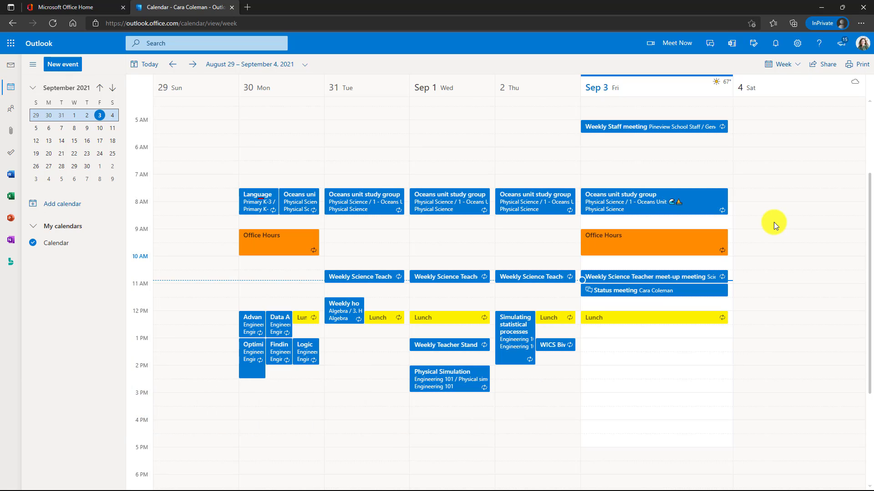
# - Show the OneNote feed and check its note filter without changing it
pyautogui.click(732, 46)
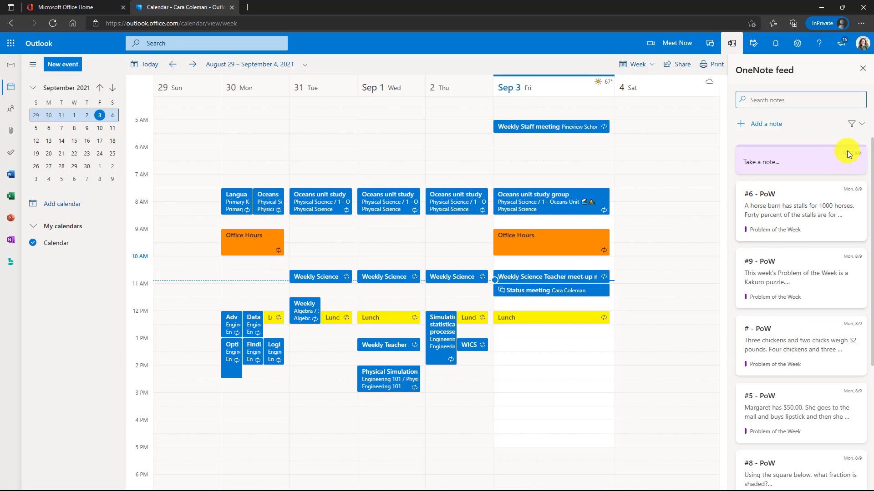
pyautogui.click(861, 127)
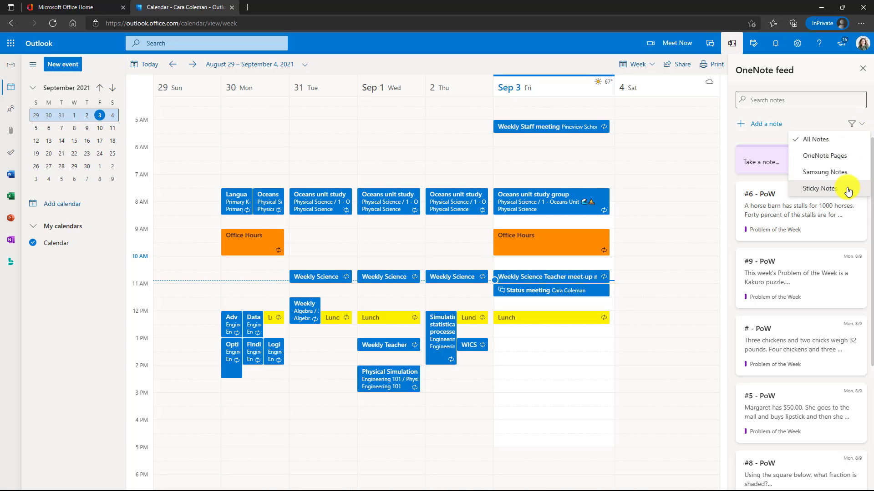
pyautogui.click(826, 70)
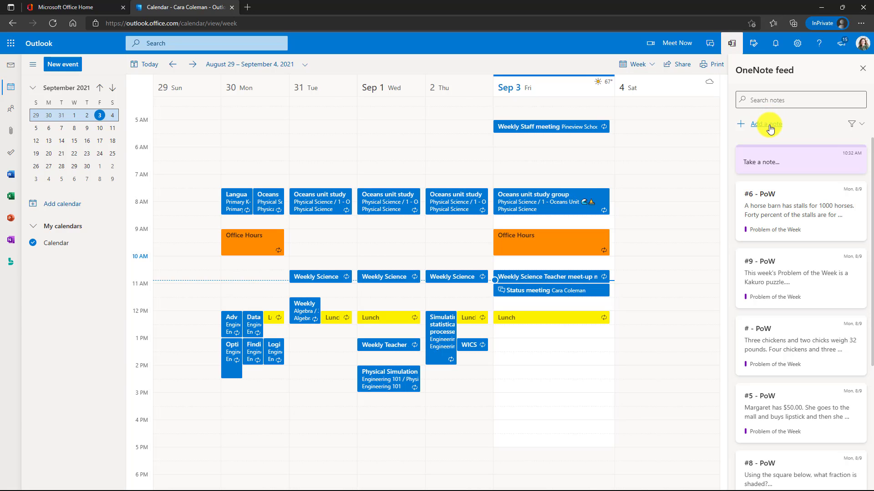
# - Add a sticky note 'TPS Report redesign', then open the #6 - PoW page in OneNote
pyautogui.click(769, 129)
pyautogui.write('TPS Report redesign')
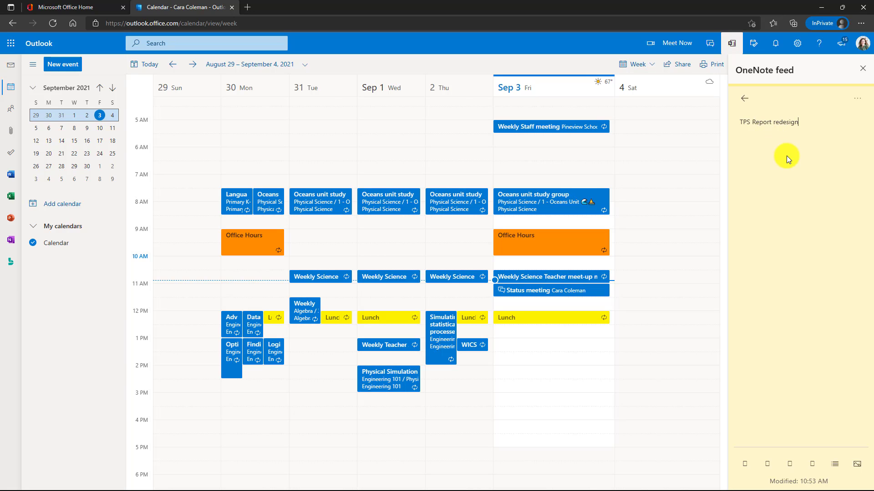
pyautogui.click(748, 104)
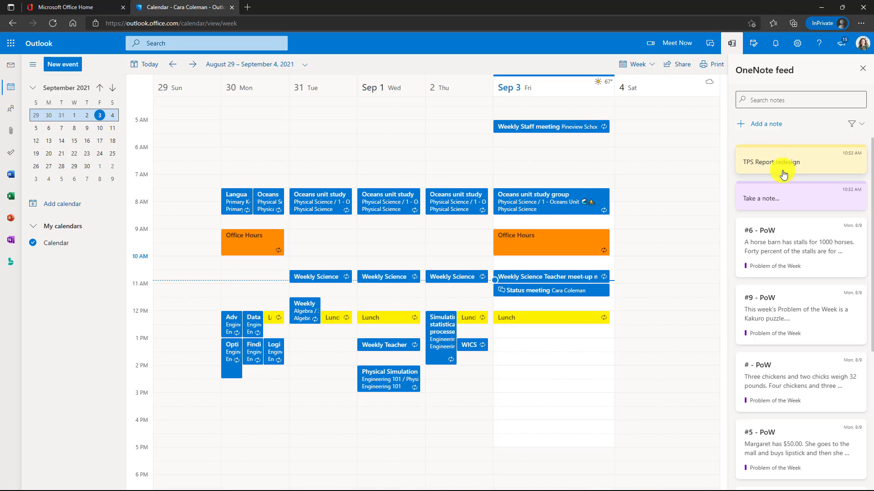
pyautogui.click(794, 251)
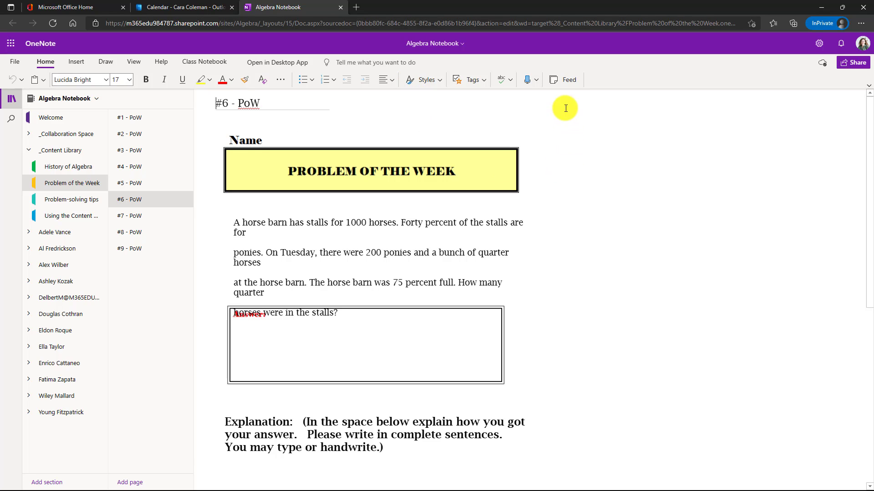
# - Show the notes feed pane beside the #6 - PoW page from the Home ribbon
pyautogui.click(564, 79)
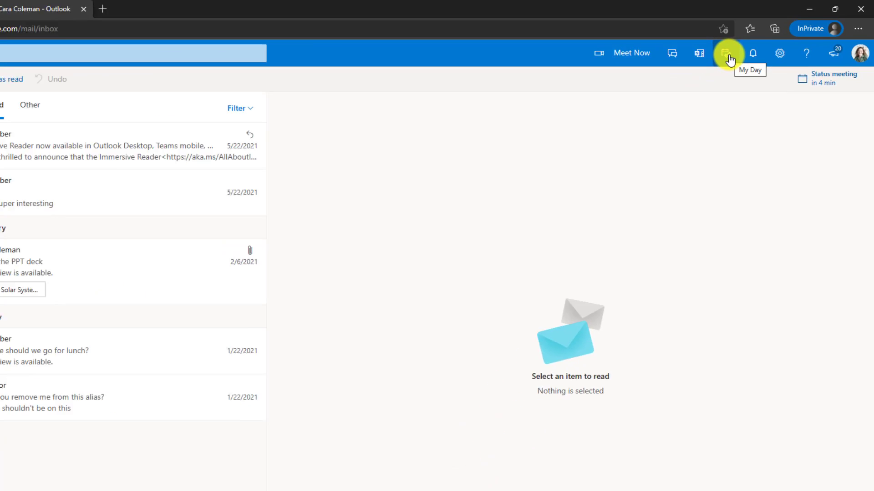
# - Add the FYI email as a new task in the My Day To Do pane
pyautogui.click(693, 70)
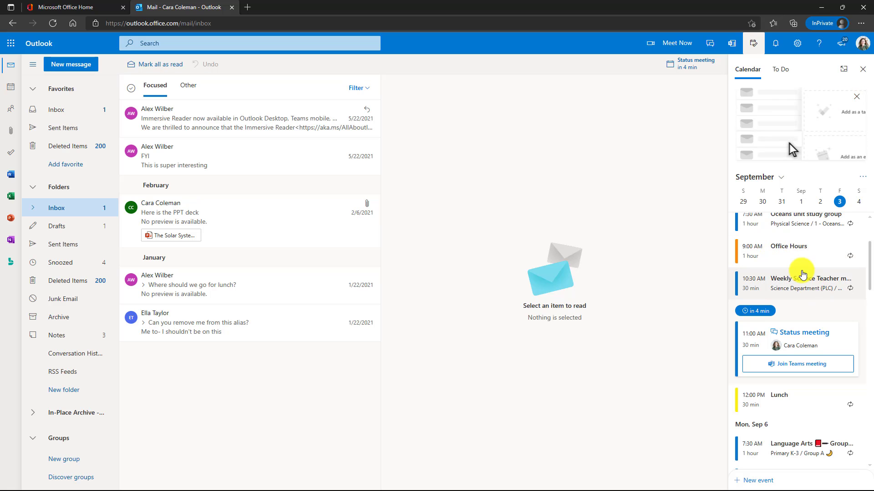
pyautogui.scroll(-10, 813, 289)
pyautogui.scroll(-2, 796, 316)
pyautogui.scroll(12, 795, 316)
pyautogui.scroll(3, 795, 313)
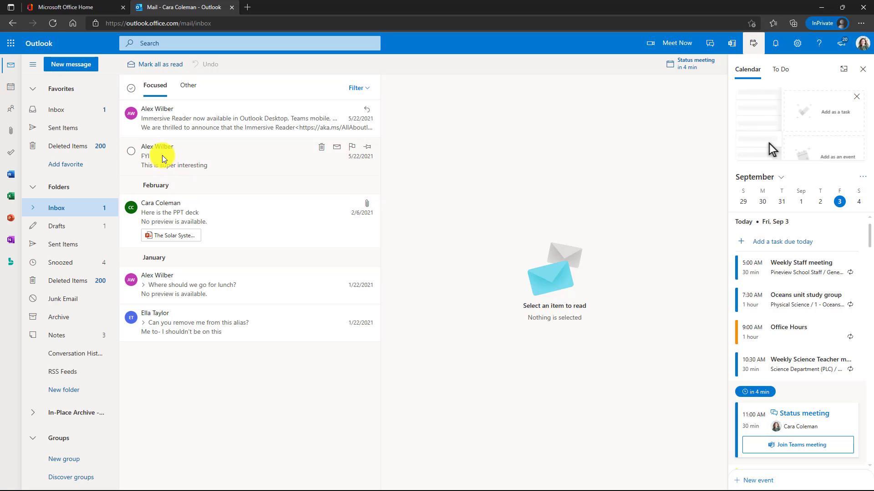
pyautogui.moveTo(160, 169); pyautogui.dragTo(777, 115)
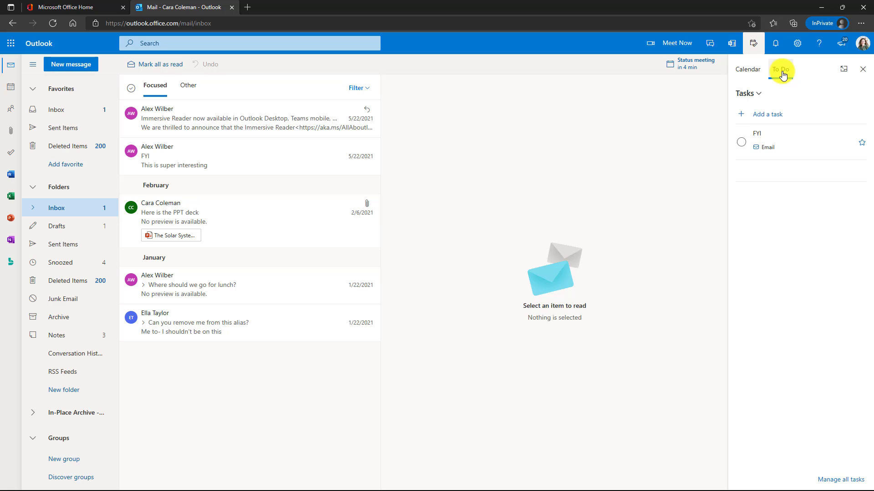
# - Make the PPT deck email a task, review today's agenda, then switch to the calendar
pyautogui.moveTo(246, 212); pyautogui.dragTo(772, 136)
pyautogui.click(786, 133)
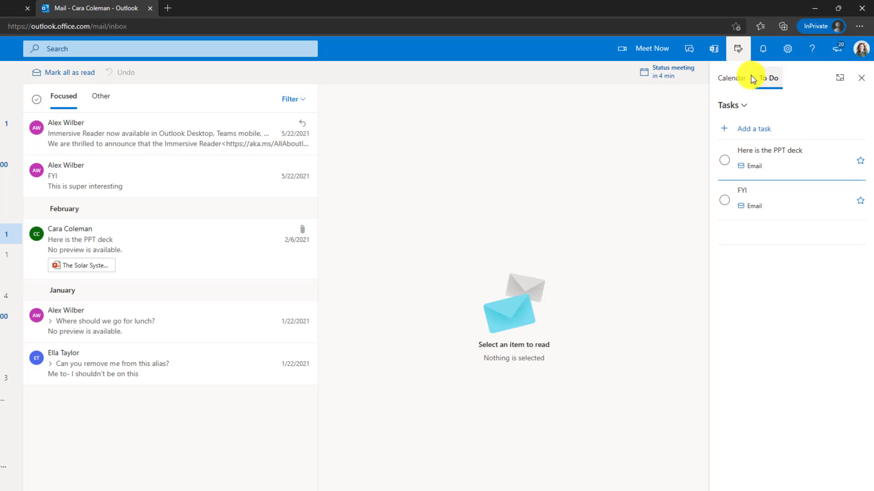
pyautogui.click(725, 82)
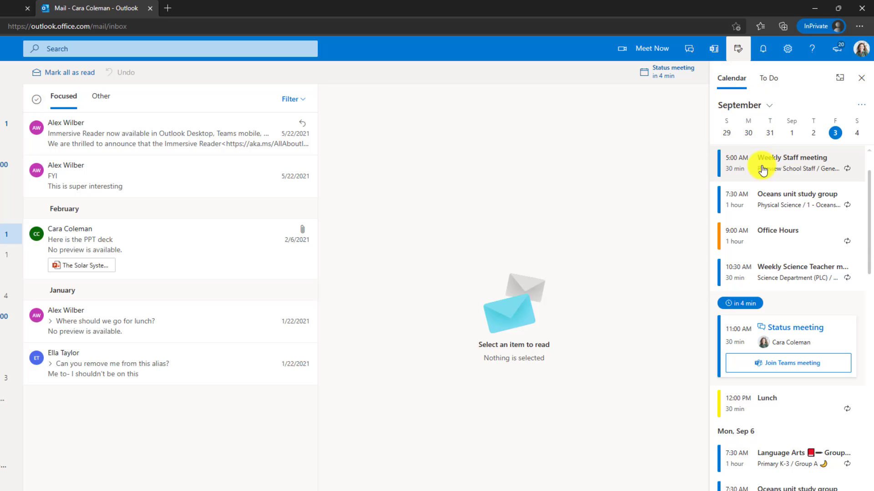
pyautogui.scroll(-6, 760, 249)
pyautogui.scroll(4, 760, 250)
pyautogui.scroll(3, 760, 254)
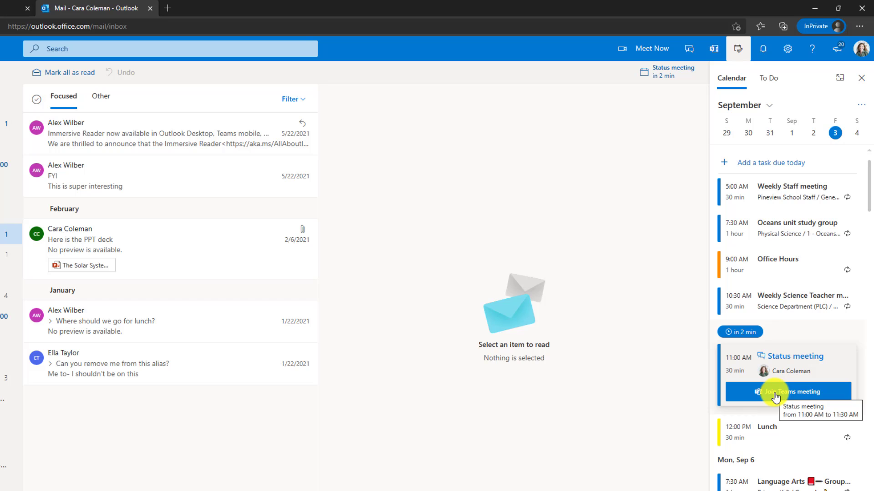
pyautogui.click(776, 397)
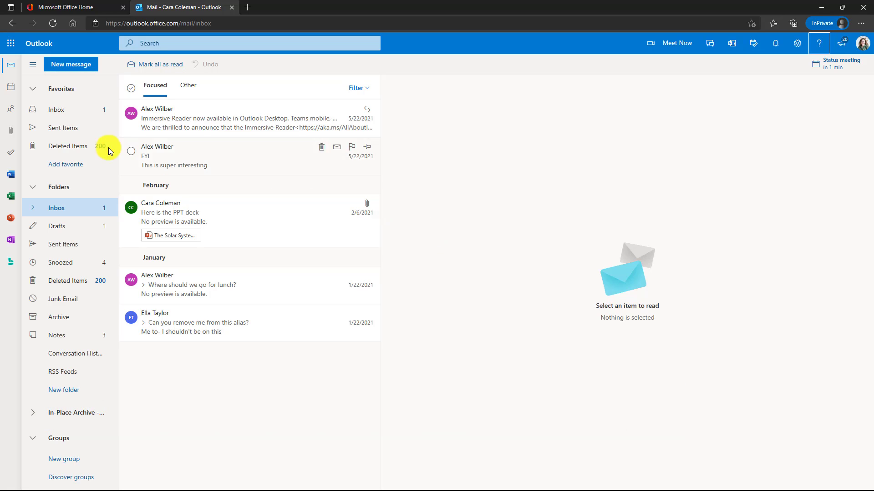
pyautogui.click(11, 86)
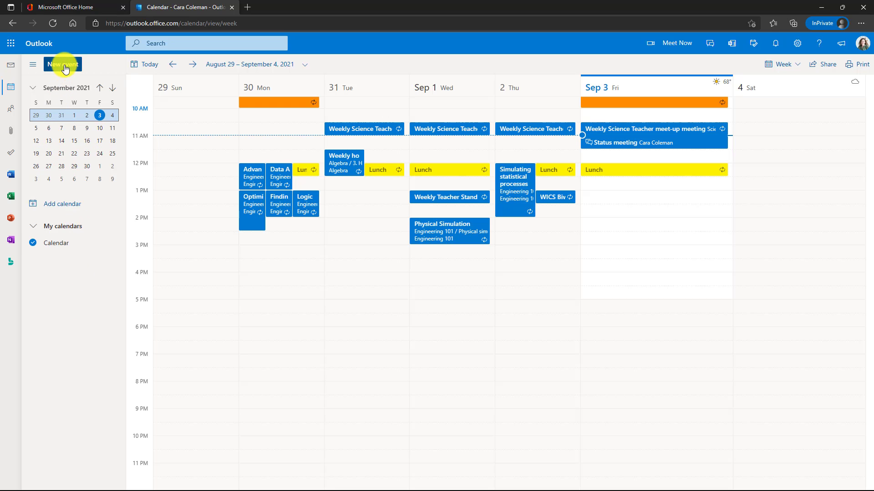
# - Send a 'TPS Report planning' invite to three attendees for Fri 9/3, 1:05–1:30 PM
pyautogui.click(64, 64)
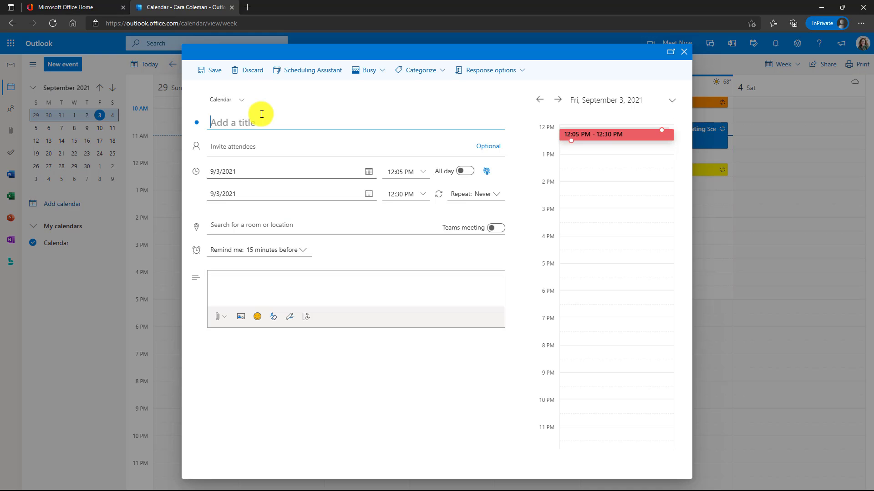
pyautogui.write('TPS Report planning')
pyautogui.click(236, 149)
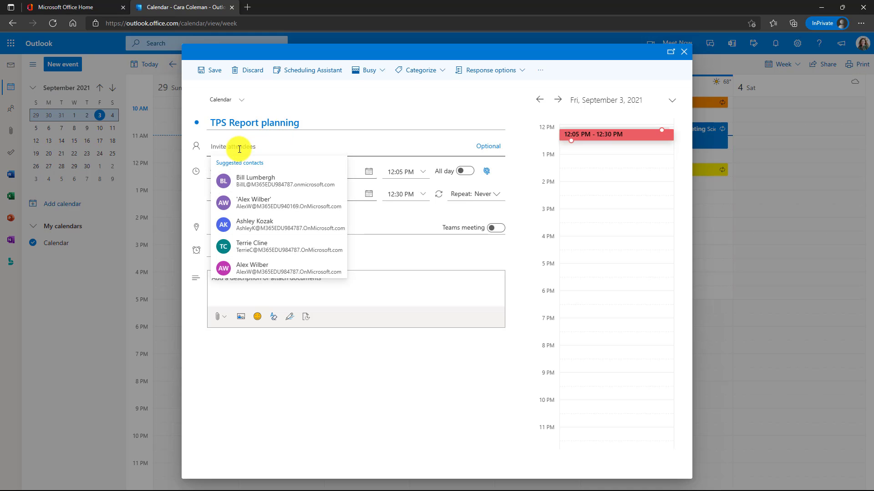
pyautogui.write('Alex')
pyautogui.write('He')
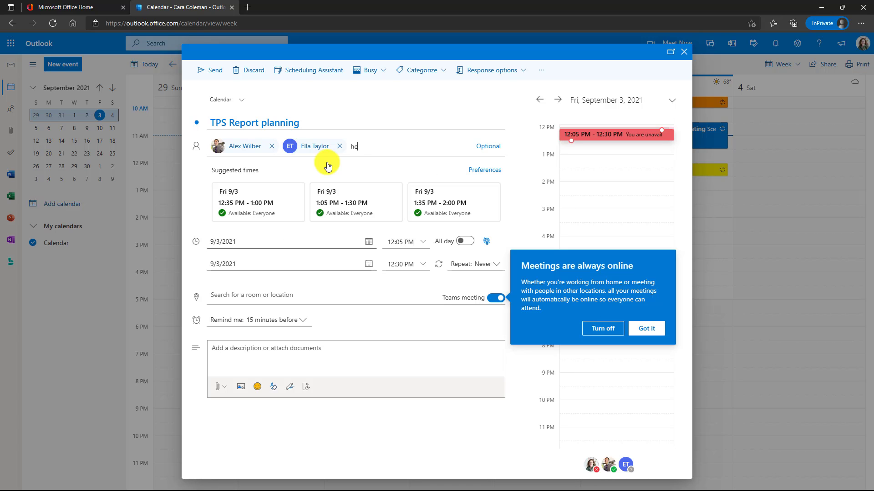
pyautogui.click(388, 169)
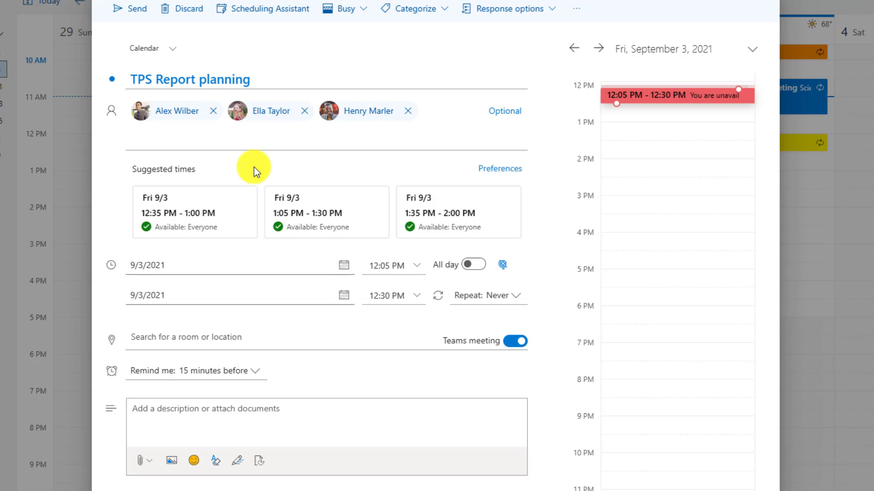
pyautogui.click(319, 212)
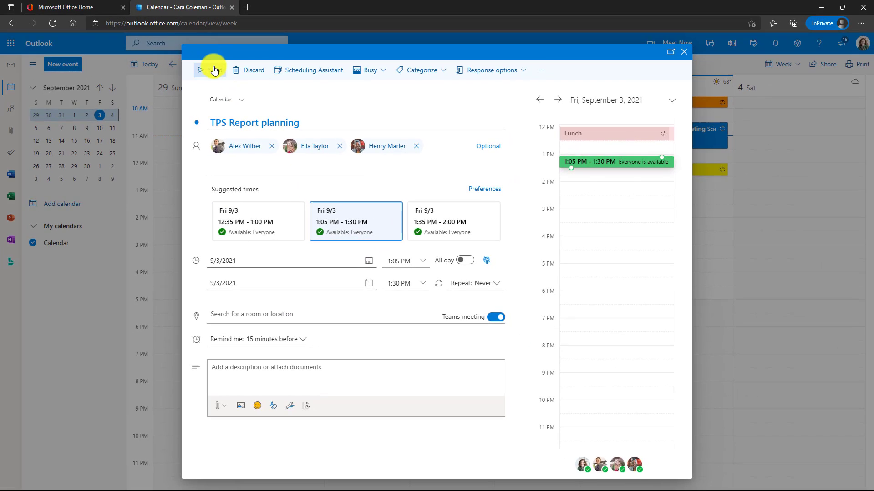
pyautogui.click(131, 8)
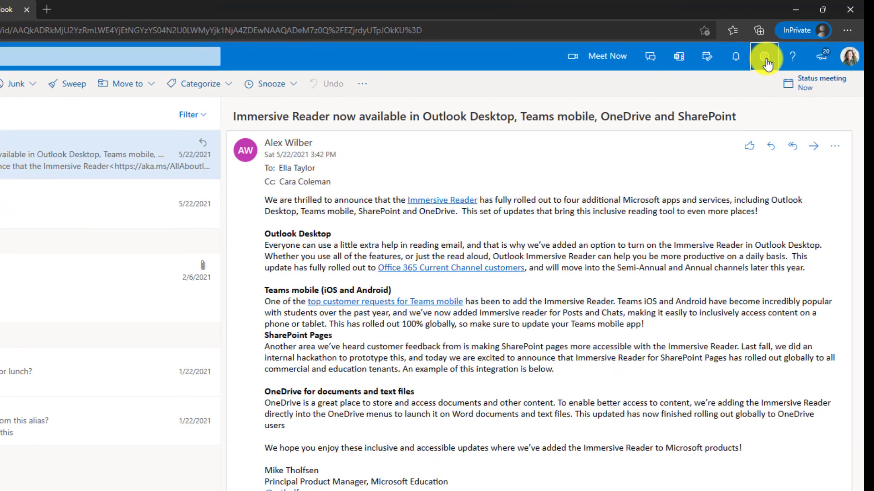
# - Preview the rainbow, LEGO, pink cat village and orange-red themes, then apply the crayons theme
pyautogui.click(765, 57)
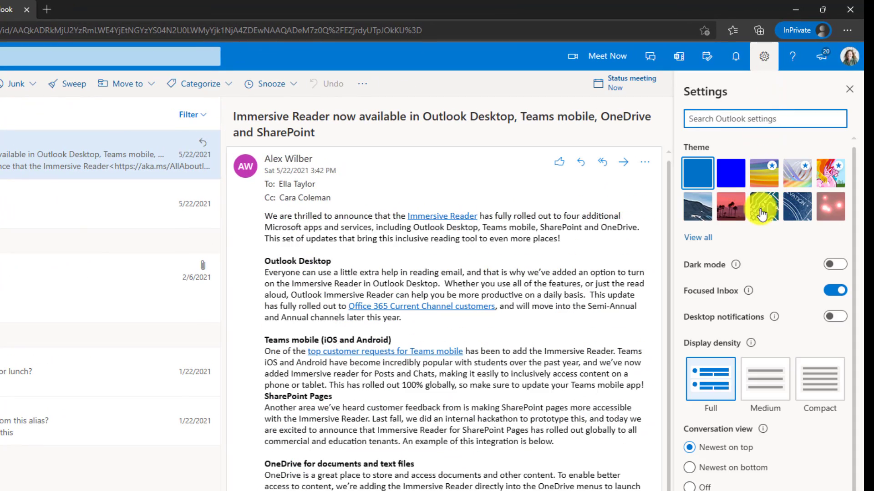
pyautogui.click(698, 237)
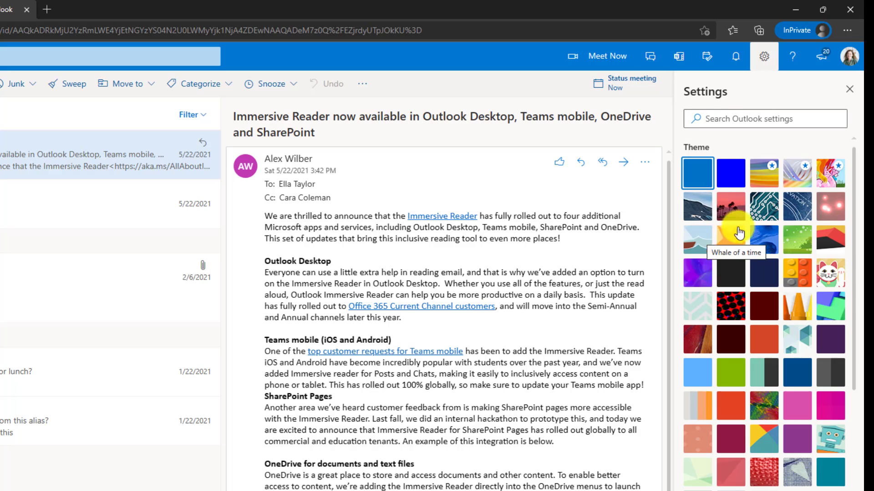
pyautogui.click(825, 188)
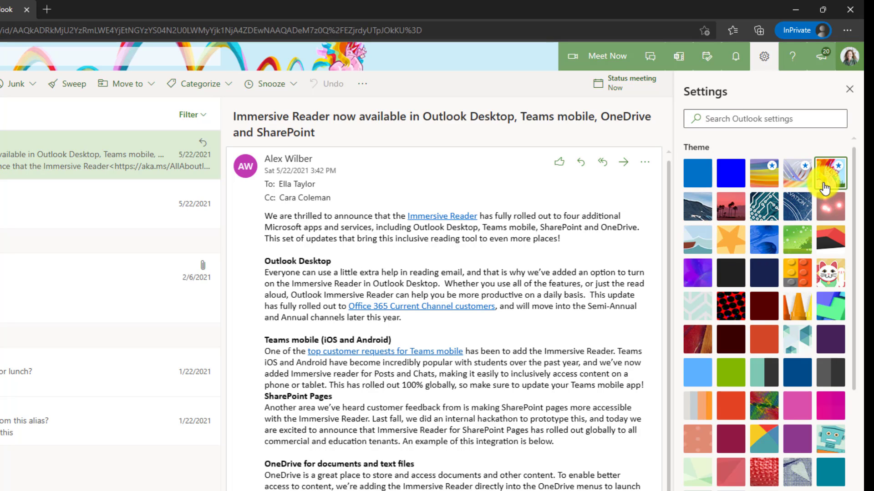
pyautogui.click(797, 273)
pyautogui.click(831, 278)
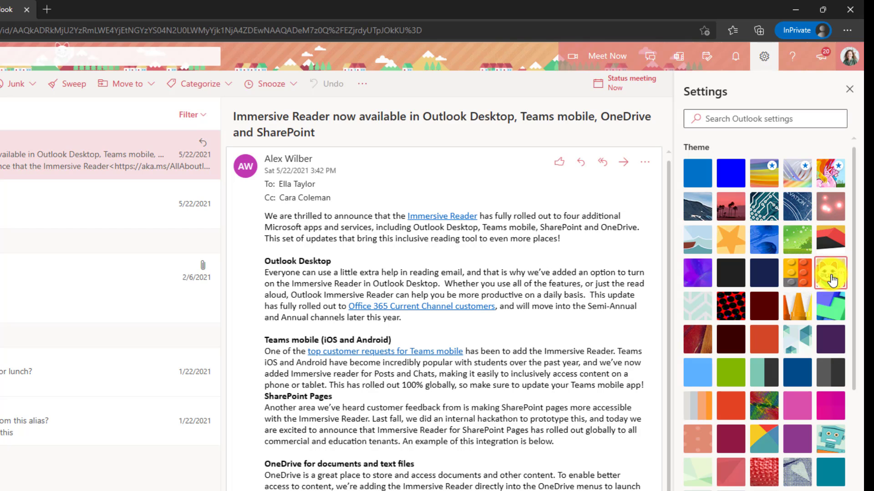
pyautogui.click(730, 406)
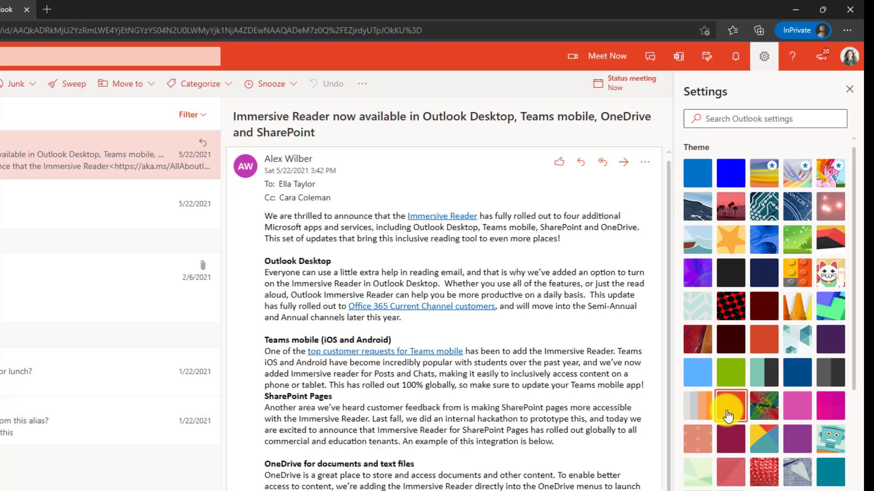
pyautogui.click(801, 310)
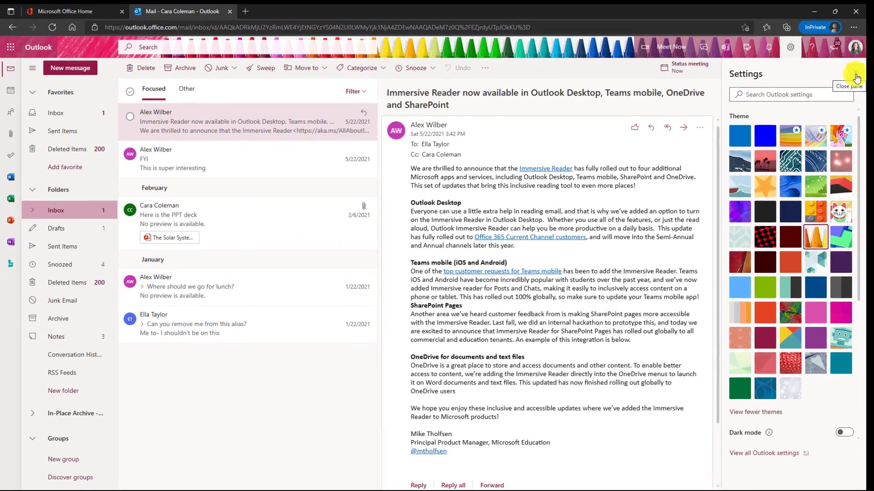
pyautogui.click(849, 88)
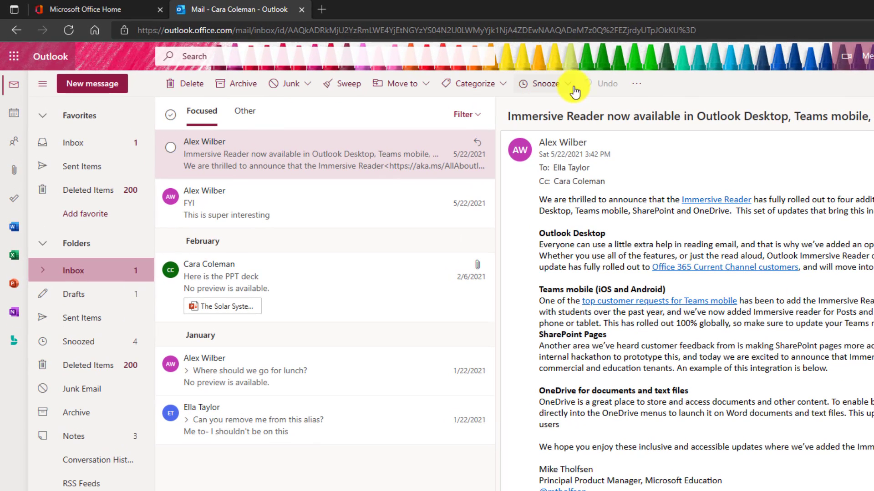
# - Customize the message toolbar to drop Sweep and add Immersive reader and Flag, then save
pyautogui.click(636, 84)
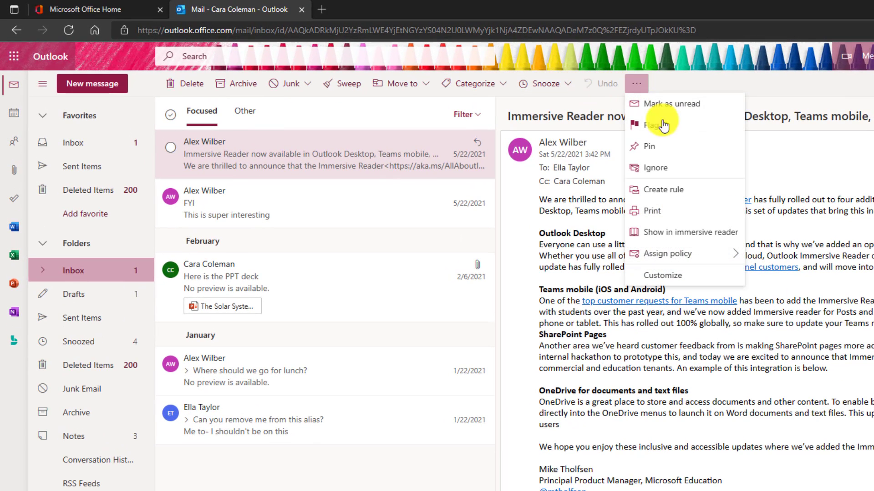
pyautogui.click(668, 276)
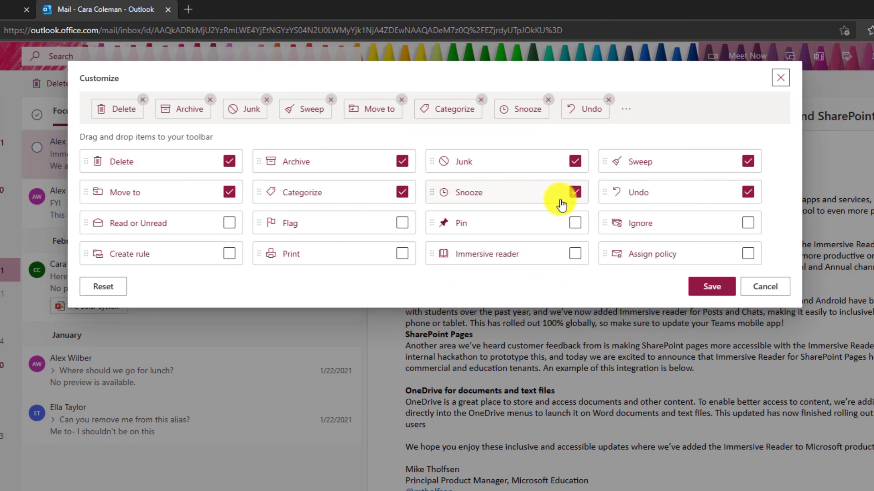
pyautogui.click(748, 162)
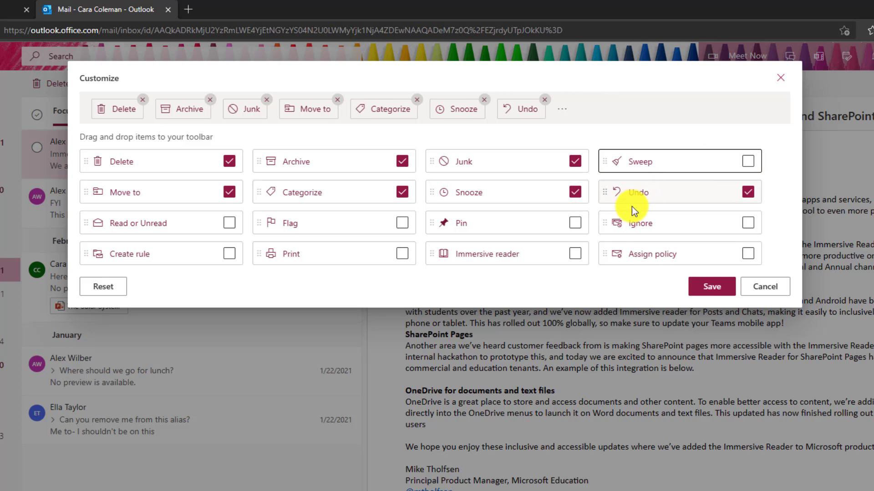
pyautogui.click(575, 254)
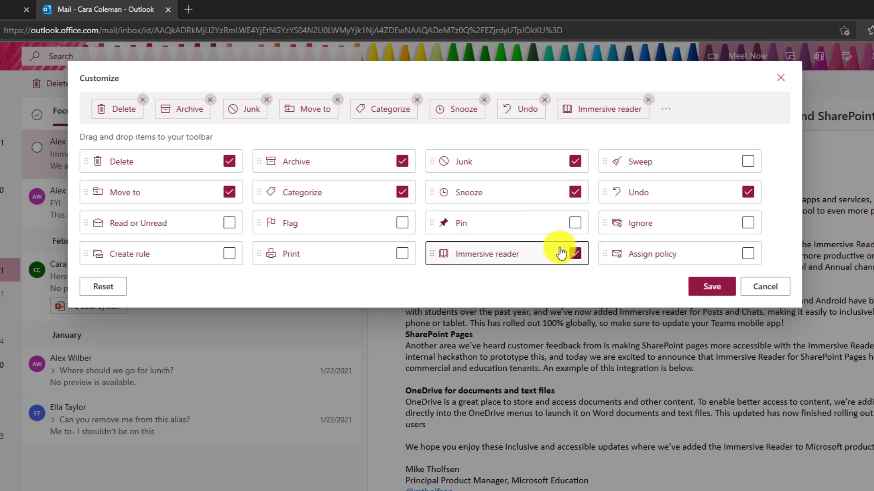
pyautogui.click(402, 224)
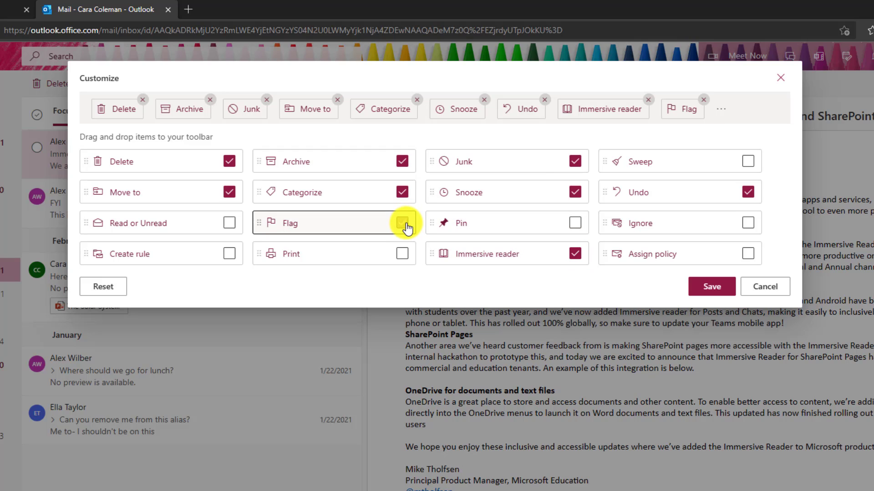
pyautogui.click(711, 287)
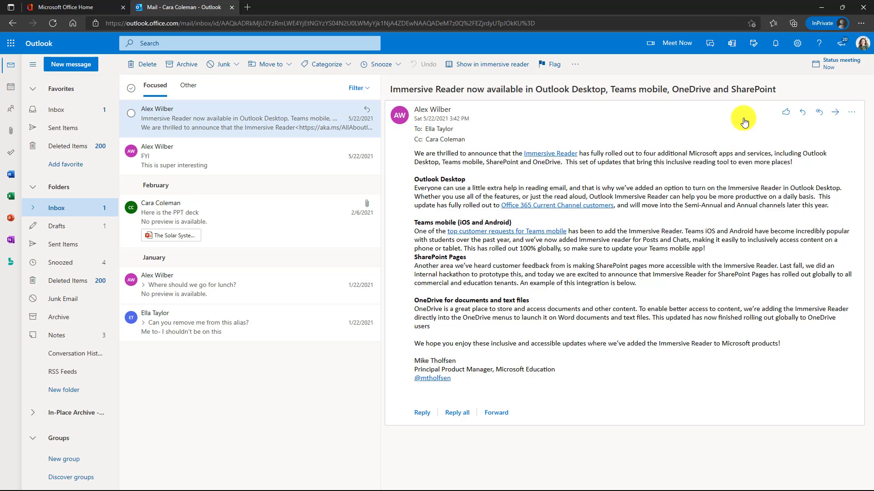
# - Turn on dark mode in Settings and switch to the calendar's week view
pyautogui.click(797, 44)
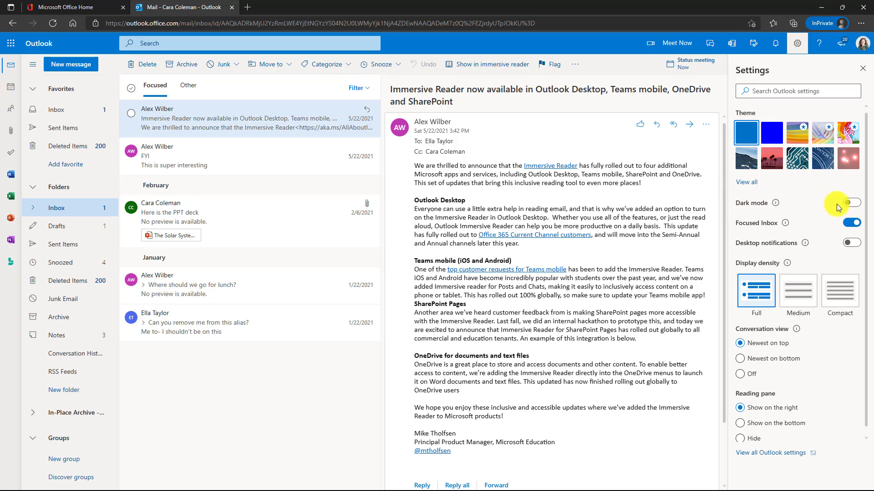
pyautogui.click(855, 205)
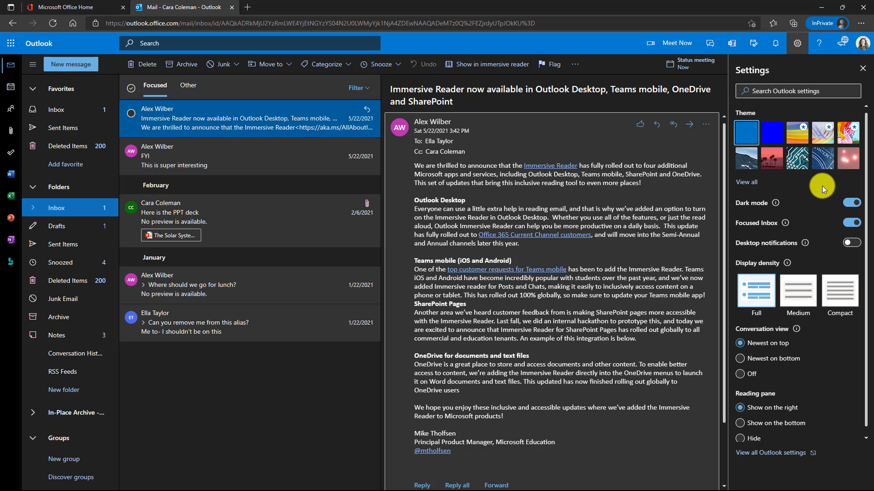
pyautogui.click(863, 69)
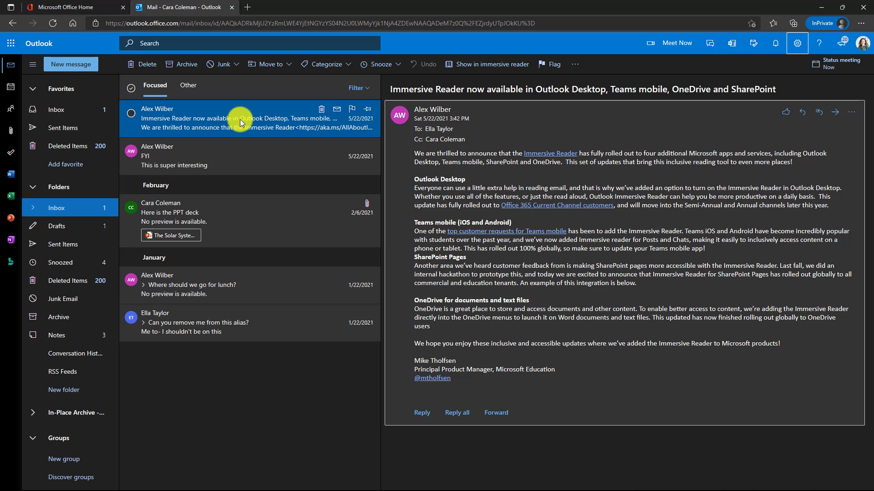
pyautogui.click(10, 84)
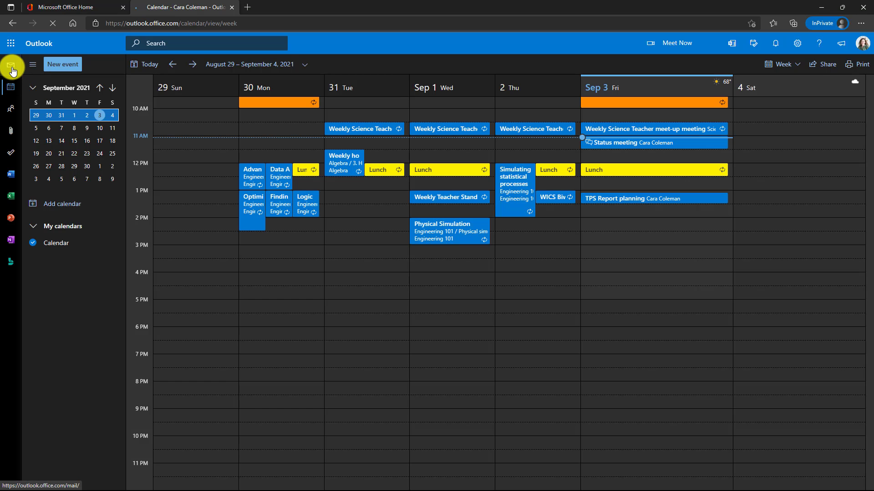
pyautogui.click(17, 85)
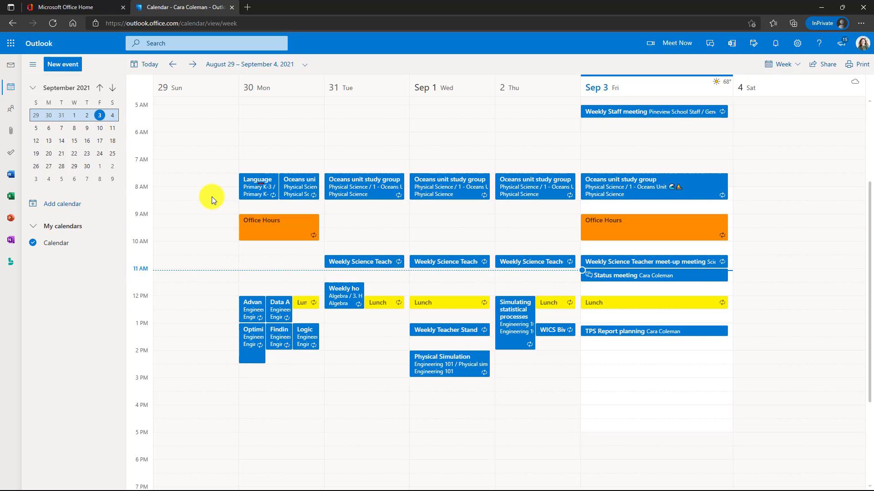
# - Send a 'Top secret' meeting for Fri Sep 3, 2:05–2:30 PM with the attendee list hidden
pyautogui.click(63, 64)
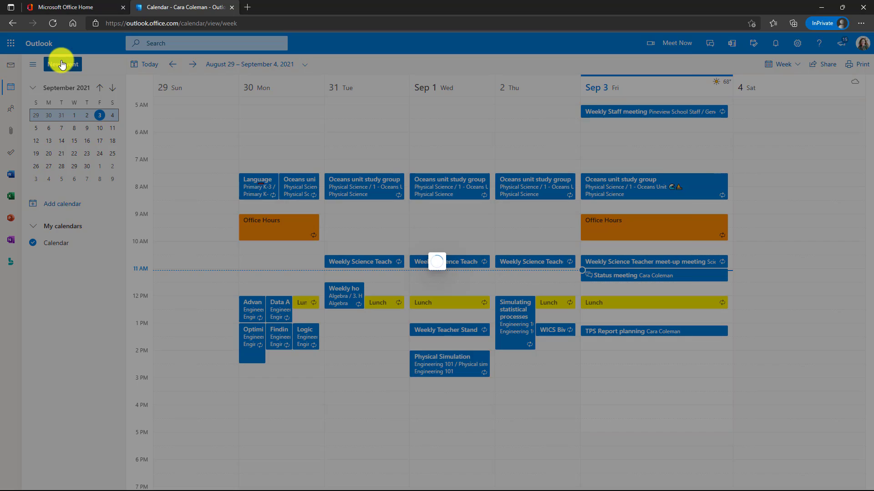
pyautogui.write('Top secret')
pyautogui.click(243, 146)
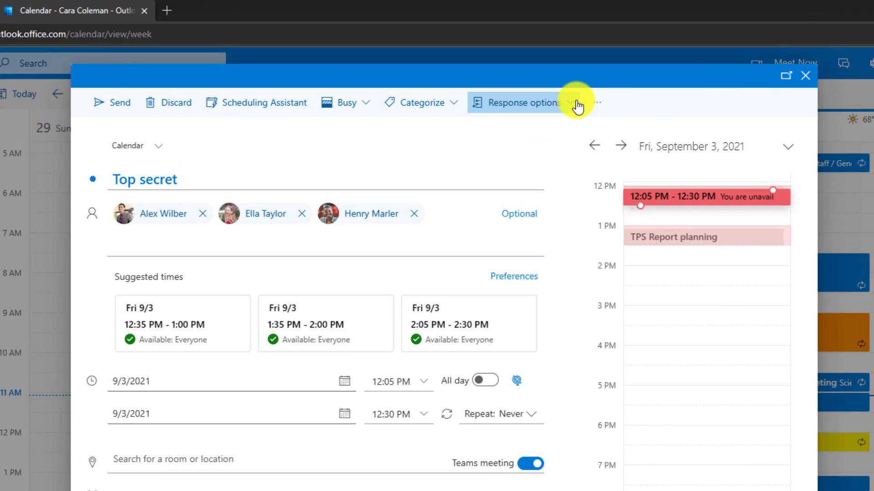
pyautogui.click(577, 106)
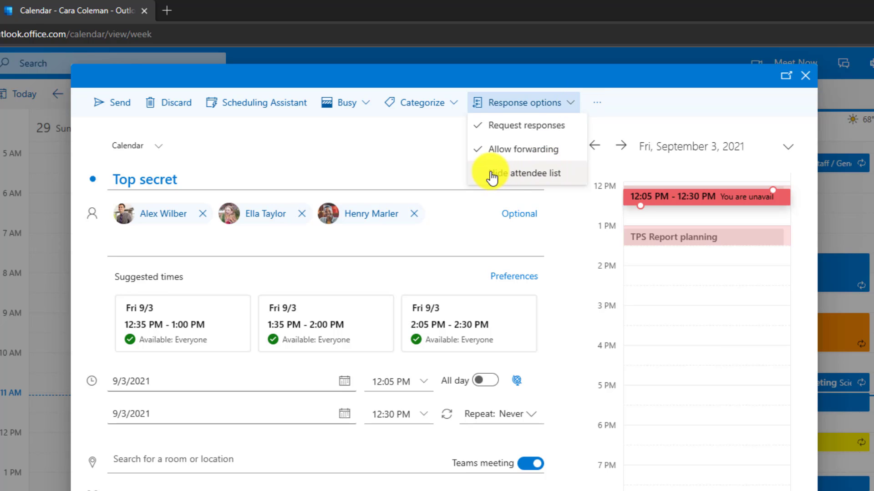
pyautogui.click(539, 175)
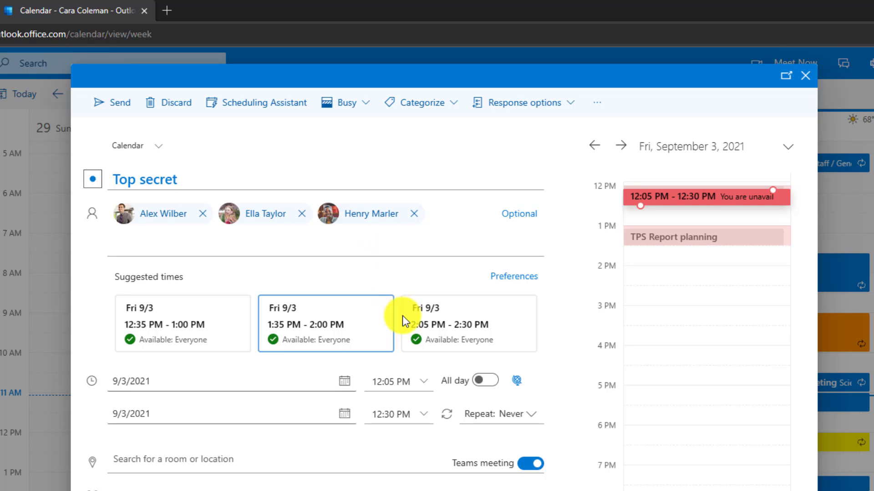
pyautogui.click(478, 332)
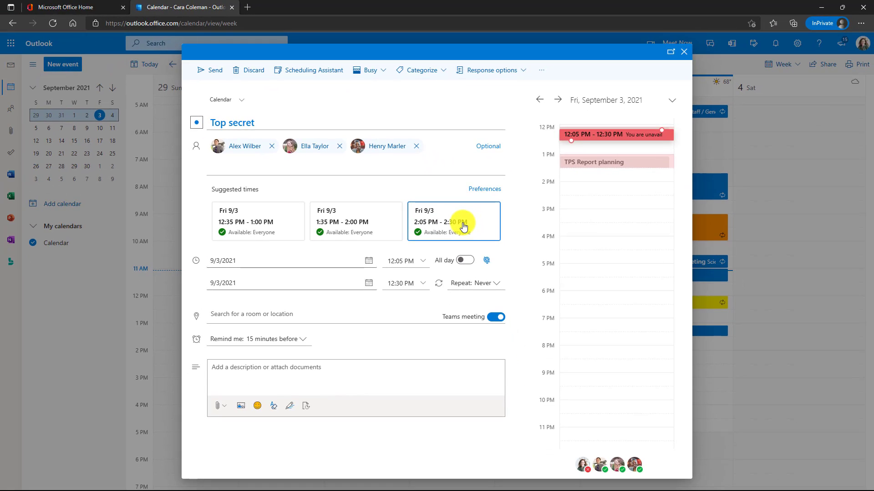
pyautogui.click(478, 303)
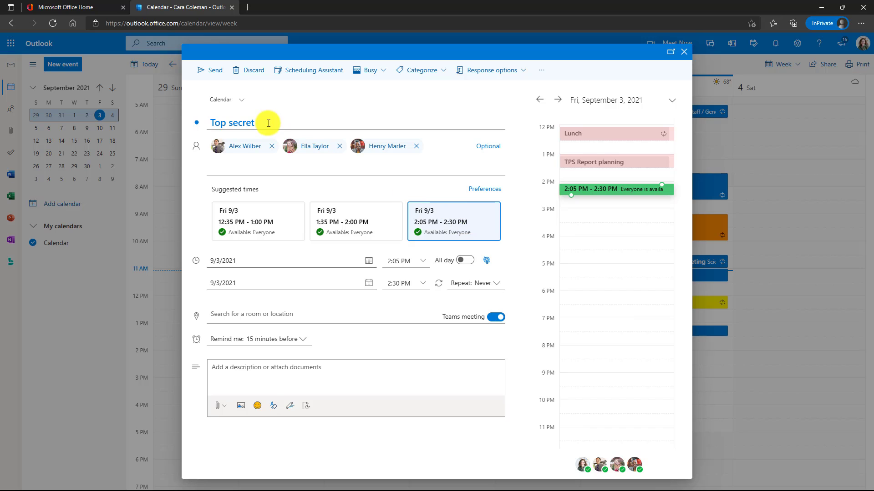
pyautogui.click(209, 71)
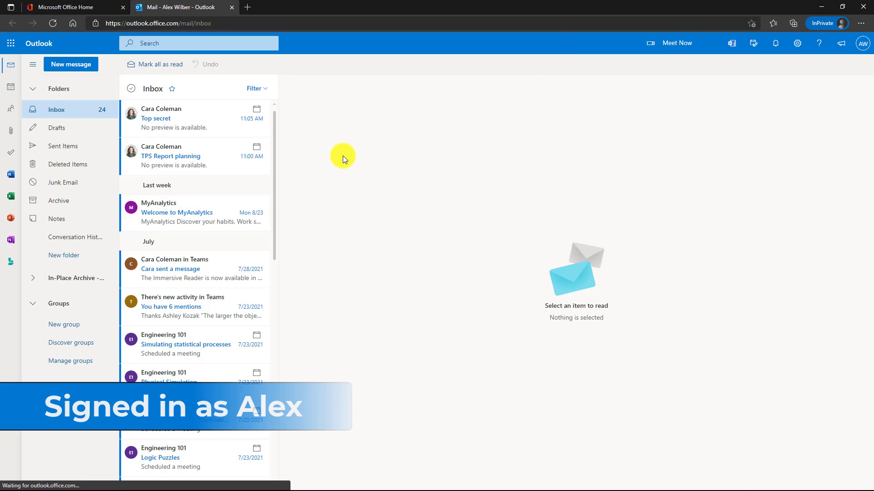
# - Open the Top secret invitation in the inbox
pyautogui.click(142, 120)
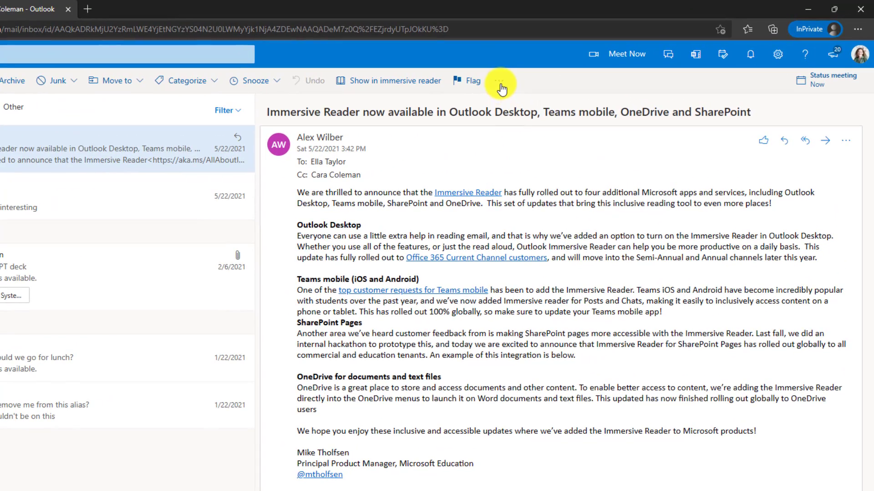
# - Start a rule from this message, naming it after the sender and setting From to them
pyautogui.click(575, 64)
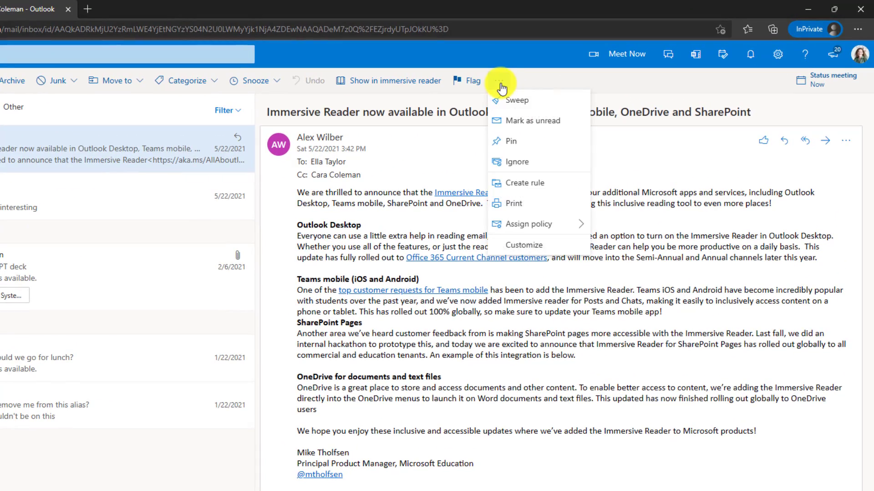
pyautogui.click(559, 184)
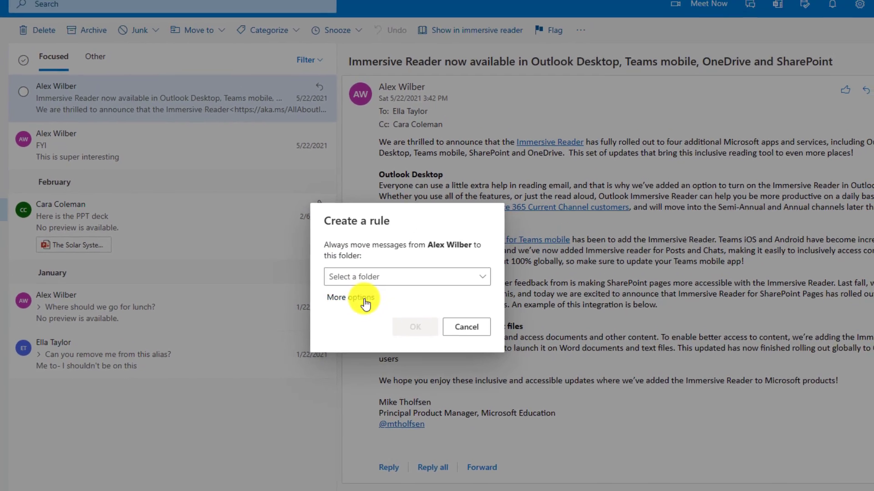
pyautogui.click(377, 268)
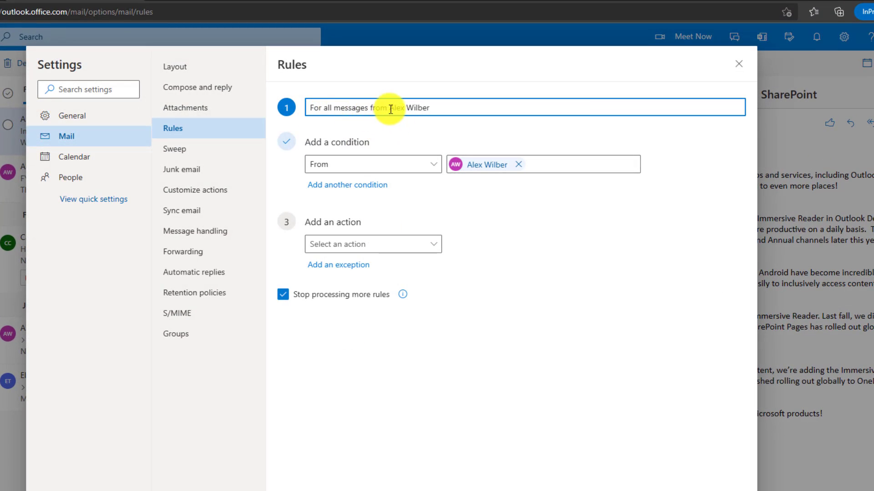
pyautogui.moveTo(390, 109); pyautogui.dragTo(430, 109)
pyautogui.write('Bill Lumbergh')
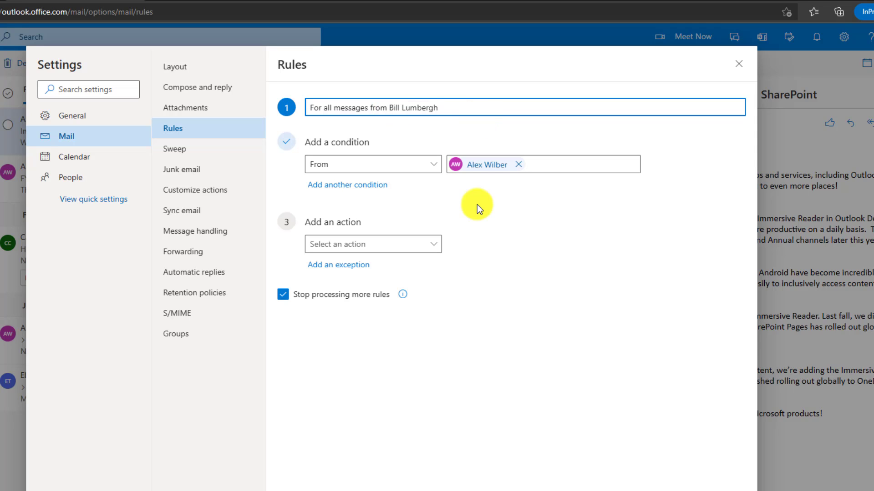
pyautogui.click(519, 165)
pyautogui.write('bill')
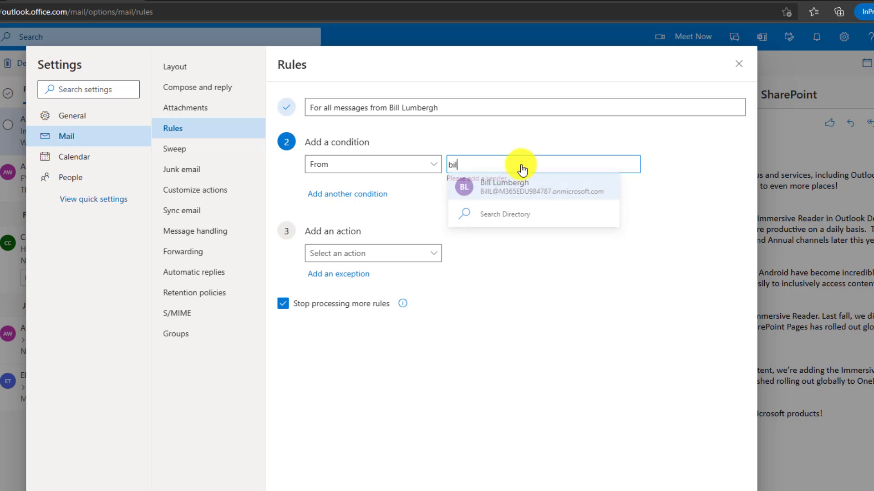
pyautogui.click(503, 191)
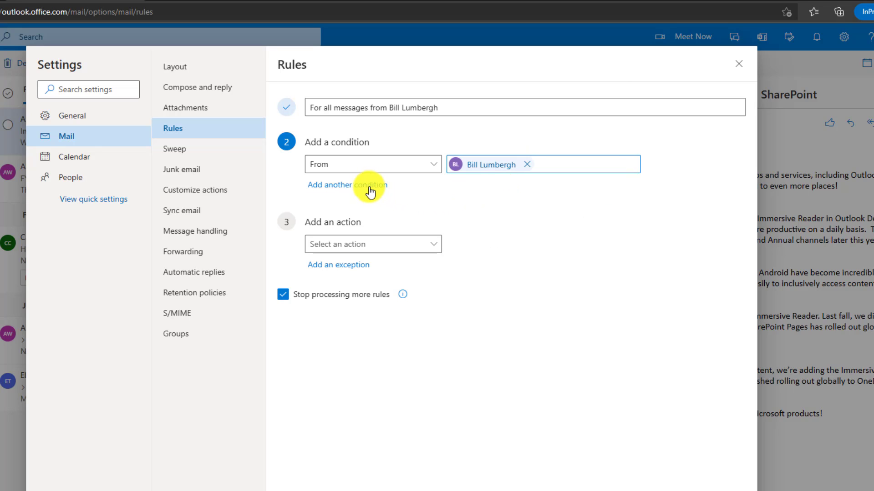
# - Add a rule action moving matching messages to the sender's own folder
pyautogui.click(352, 249)
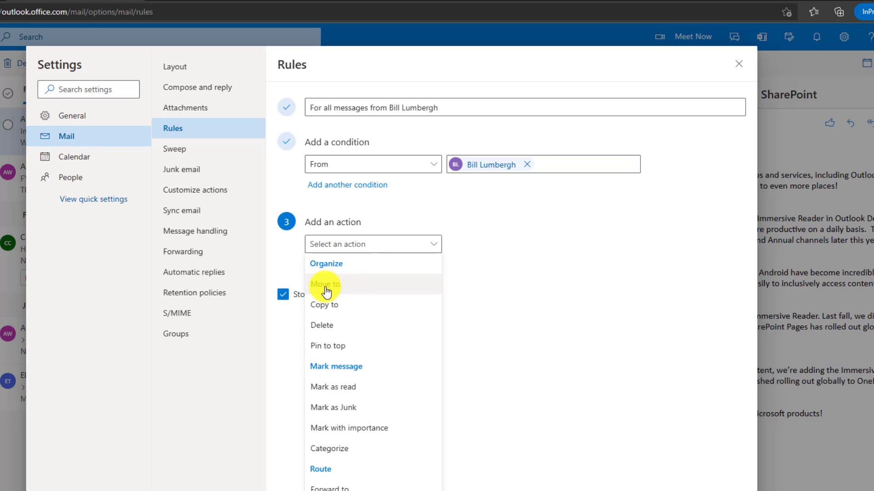
pyautogui.click(359, 286)
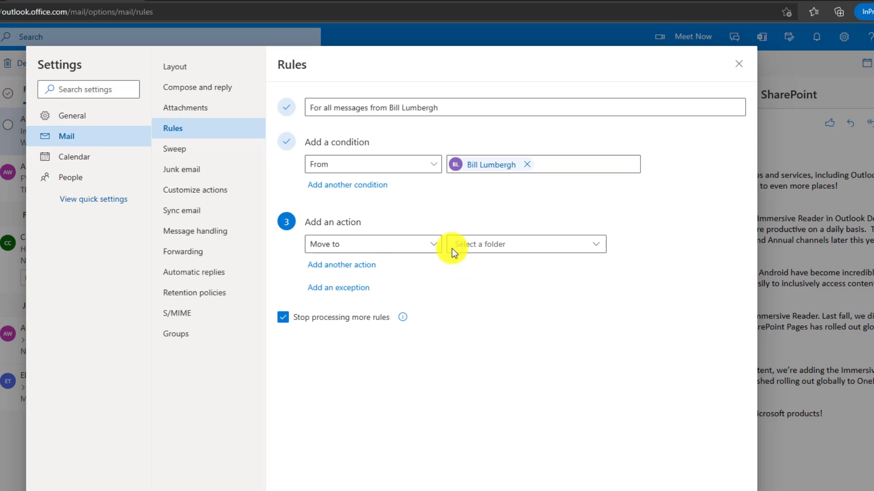
pyautogui.click(560, 252)
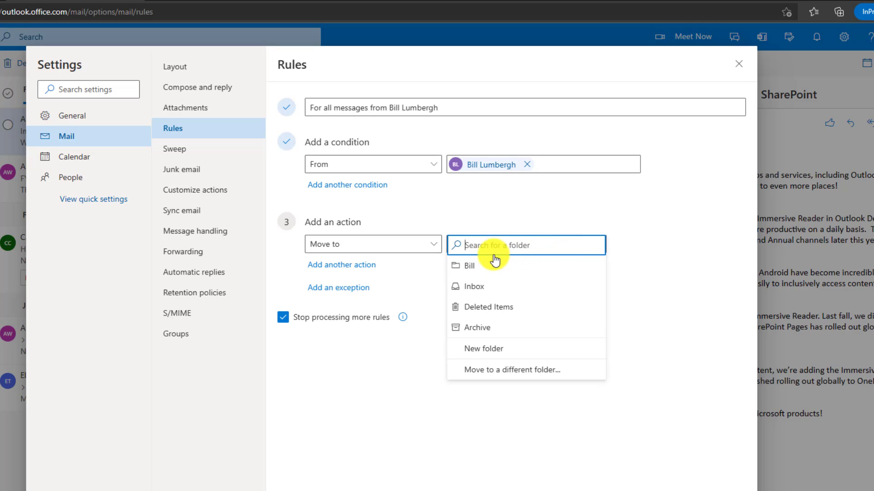
pyautogui.click(468, 266)
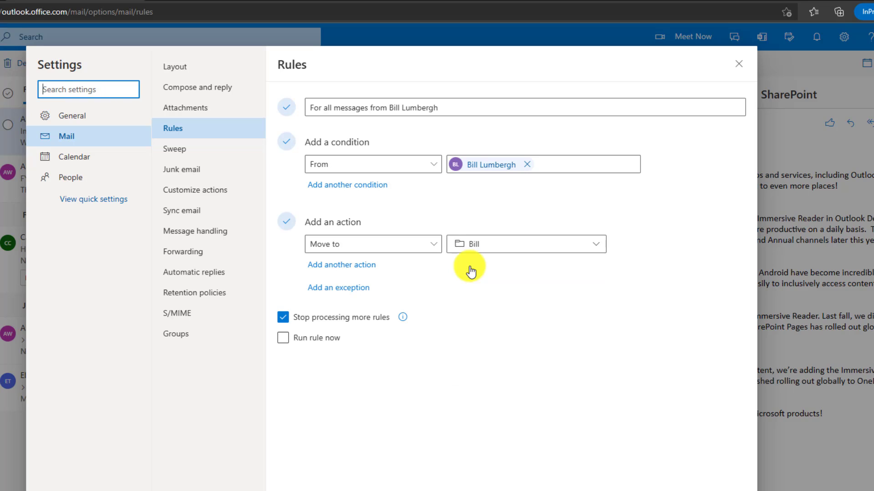
# - Add a Categorize action with a new green 'TPS Report' category and save the rule
pyautogui.click(356, 268)
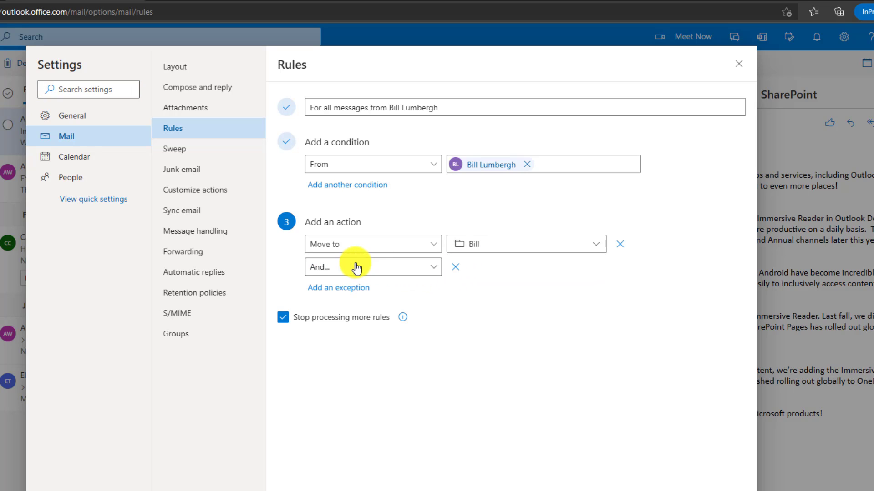
pyautogui.click(432, 271)
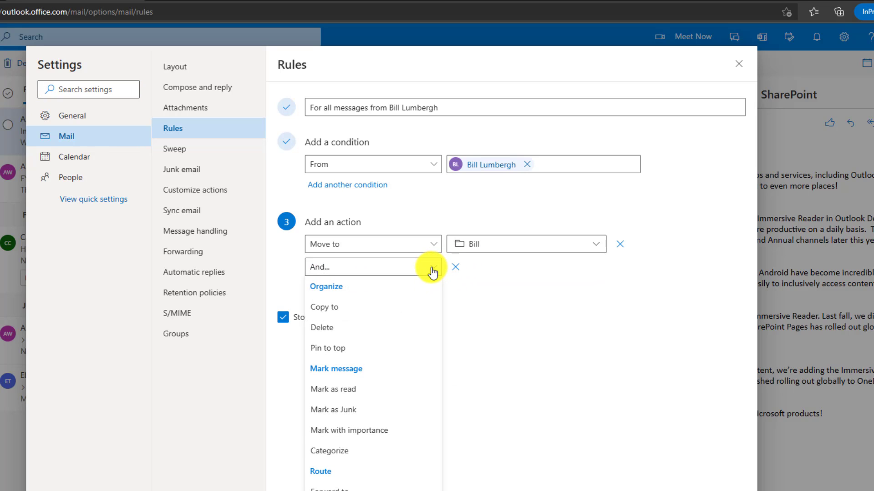
pyautogui.click(353, 448)
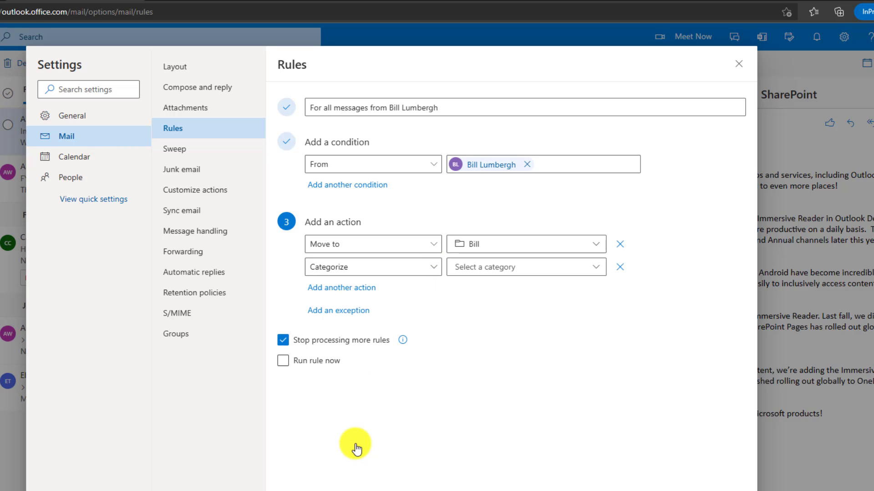
pyautogui.click(581, 270)
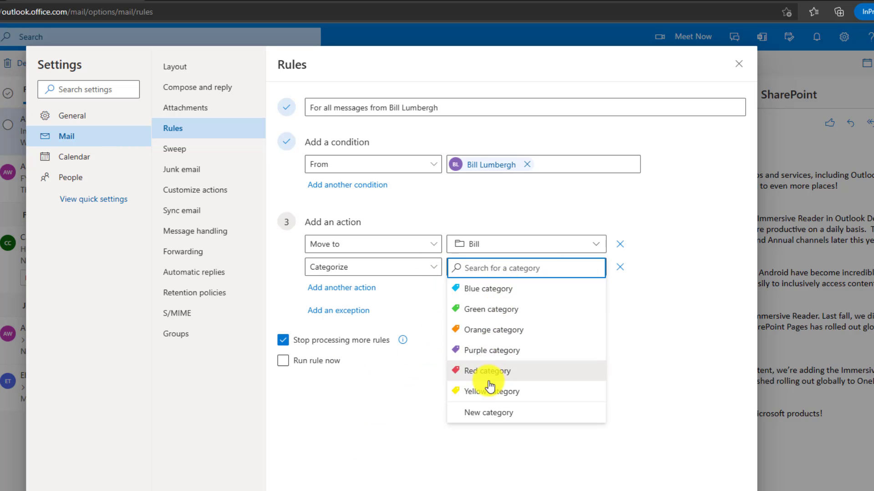
pyautogui.click(496, 413)
pyautogui.write('TPS Report')
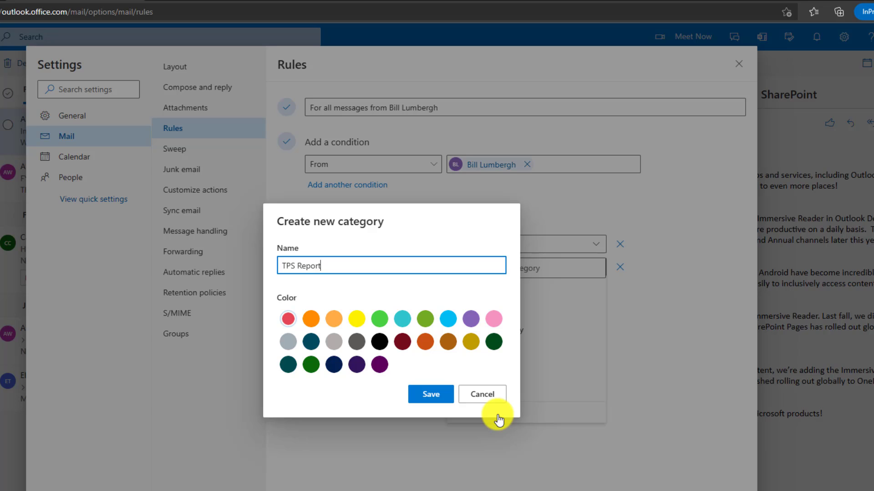
pyautogui.click(379, 318)
pyautogui.click(436, 396)
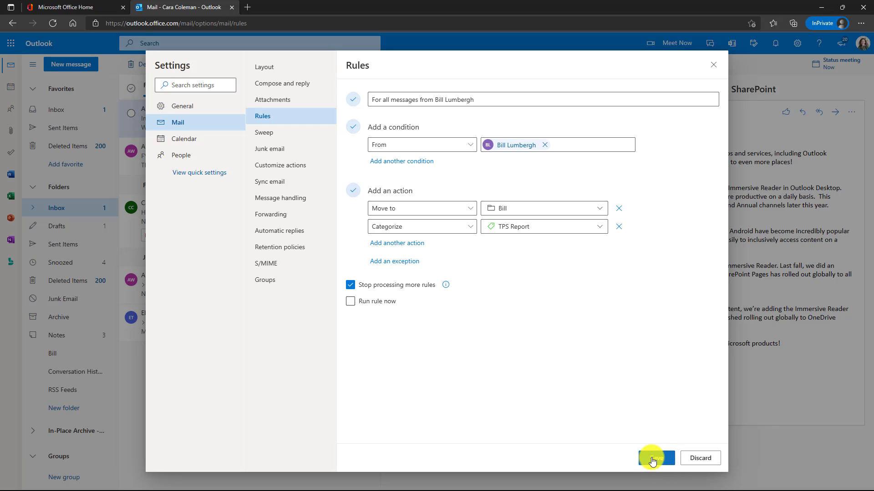
pyautogui.click(653, 460)
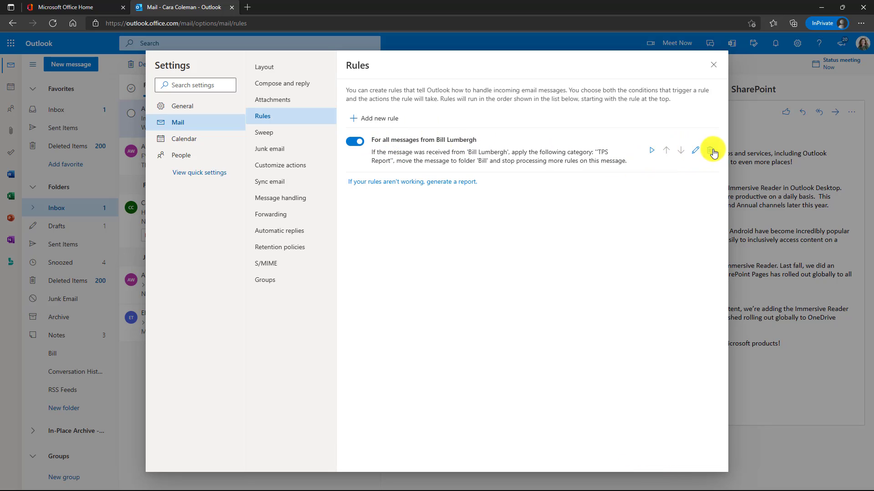
# - Close Settings and open the sender's folder to check the rule-filed message
pyautogui.click(713, 66)
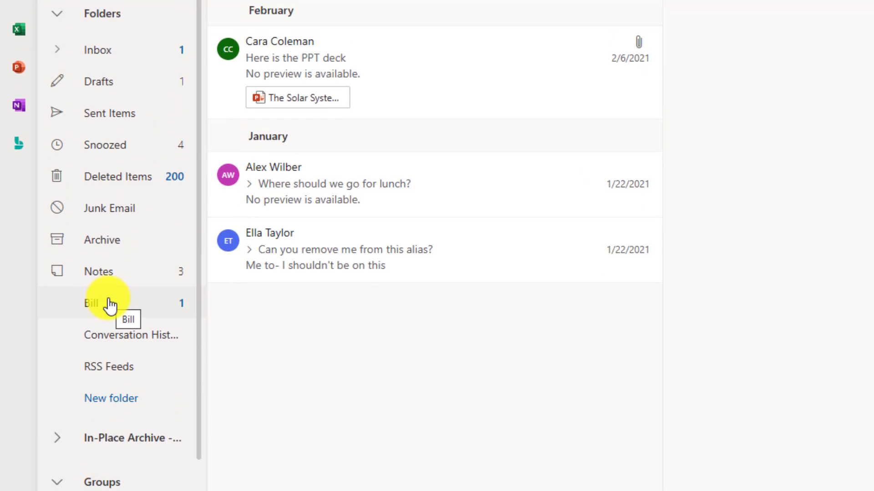
pyautogui.click(110, 320)
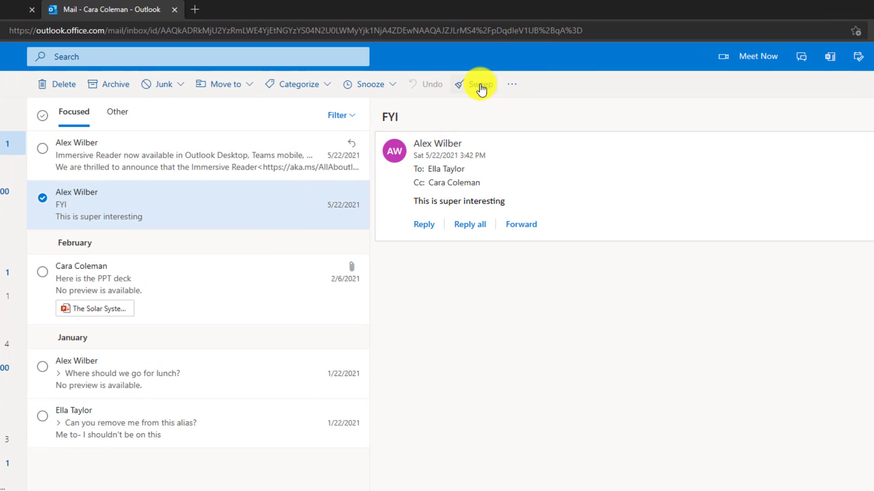
# - Sweep the FYI sender's Inbox messages into the Archive folder and confirm
pyautogui.click(481, 90)
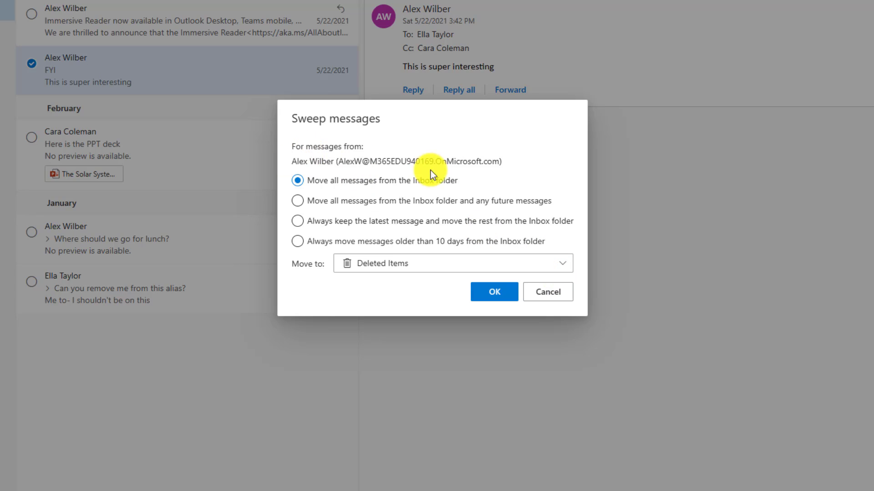
pyautogui.click(298, 181)
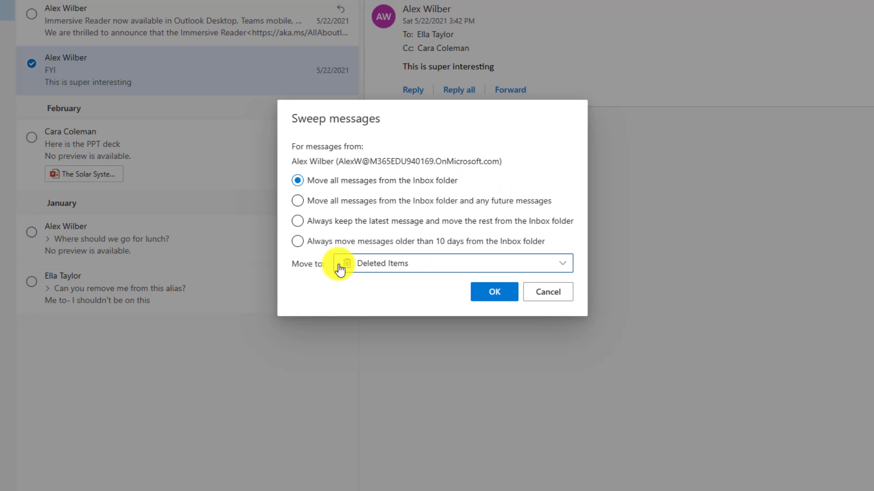
pyautogui.click(474, 264)
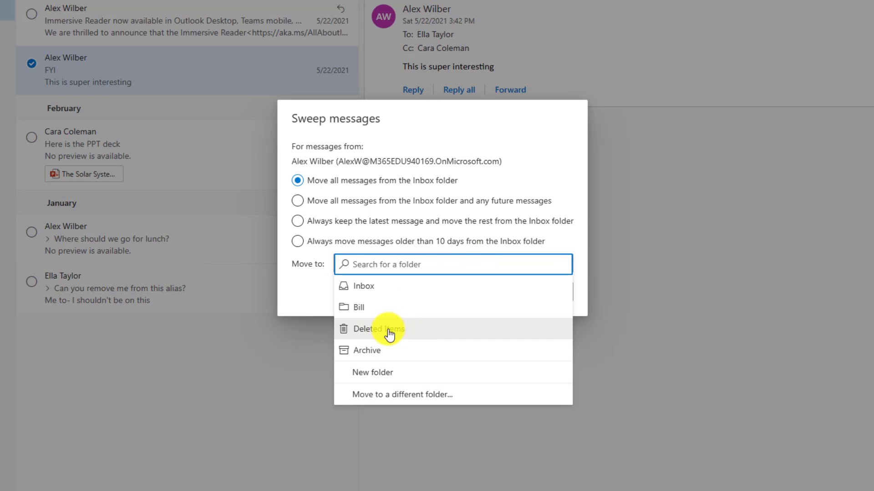
pyautogui.click(394, 351)
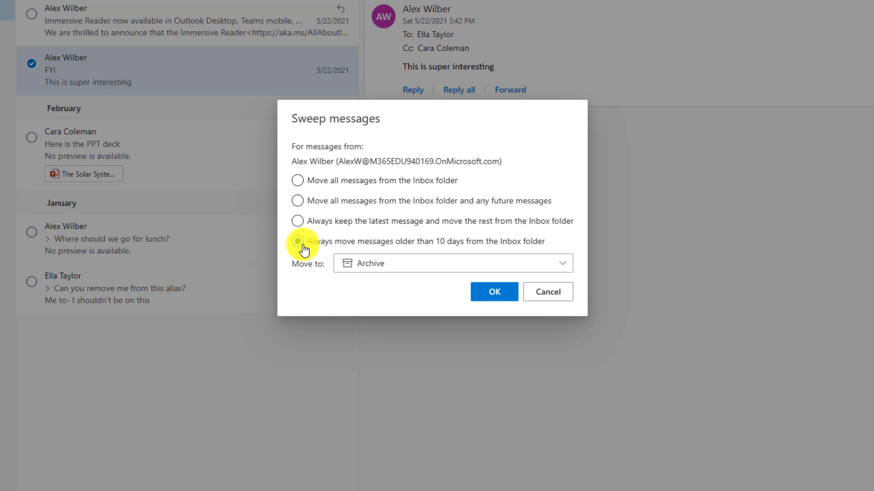
pyautogui.click(302, 245)
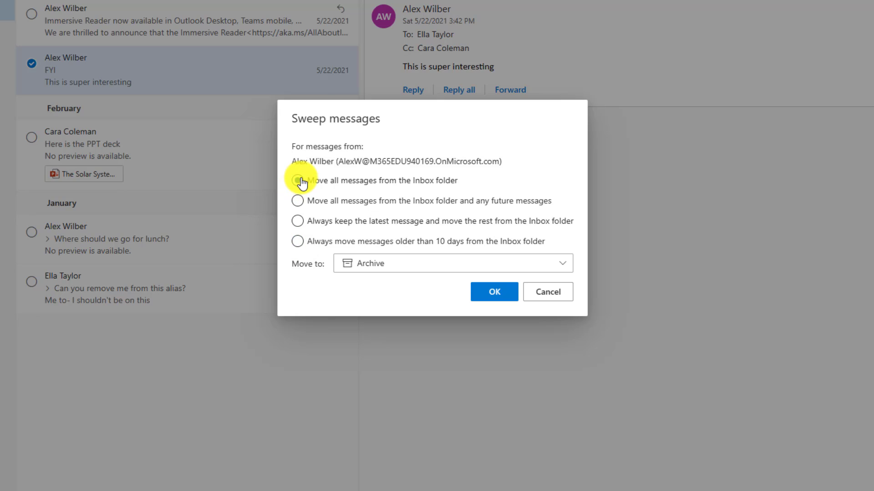
pyautogui.click(494, 297)
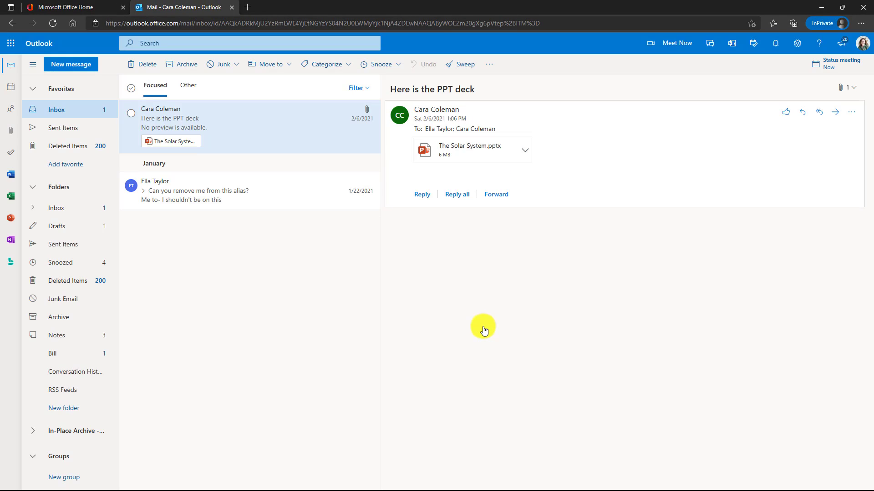
pyautogui.moveTo(197, 132)
pyautogui.moveTo(266, 182)
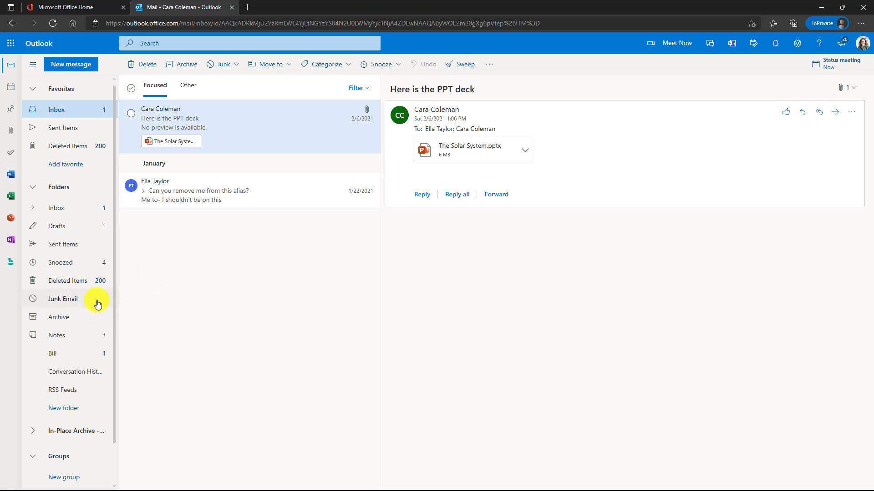
pyautogui.click(60, 316)
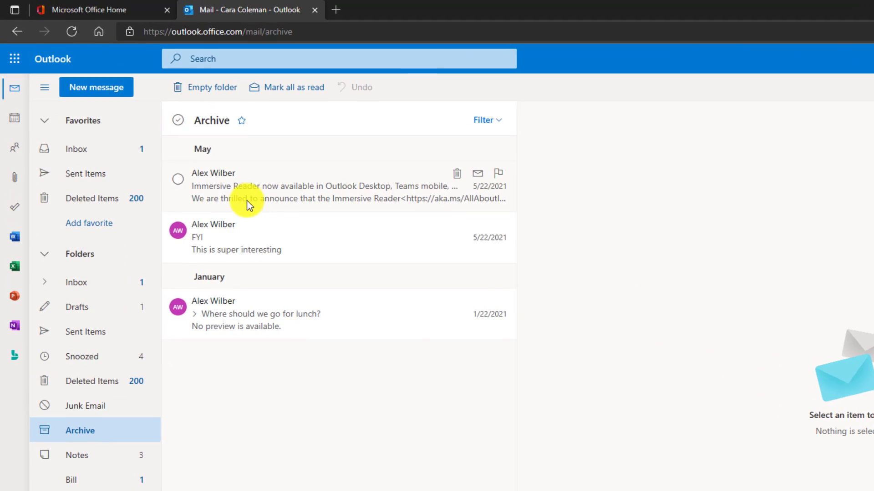
pyautogui.moveTo(181, 237)
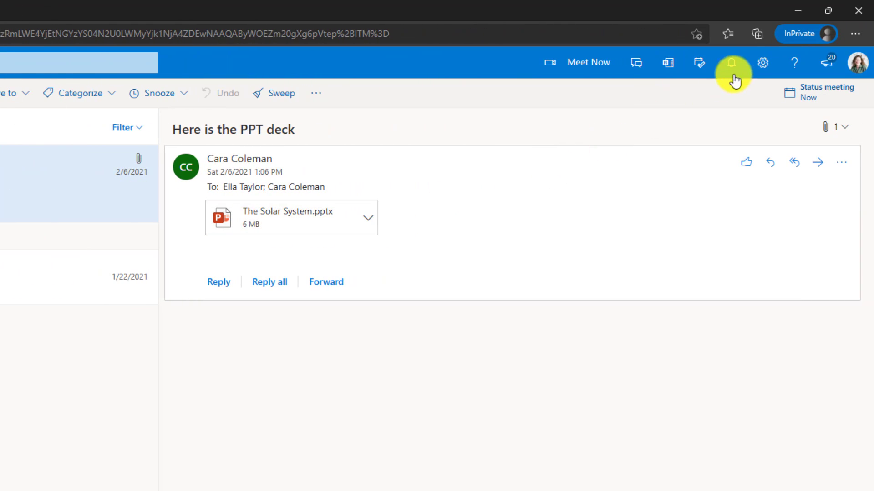
# - Replace the Flag and Pin quick actions with Archive, then archive the PPT deck message
pyautogui.click(761, 63)
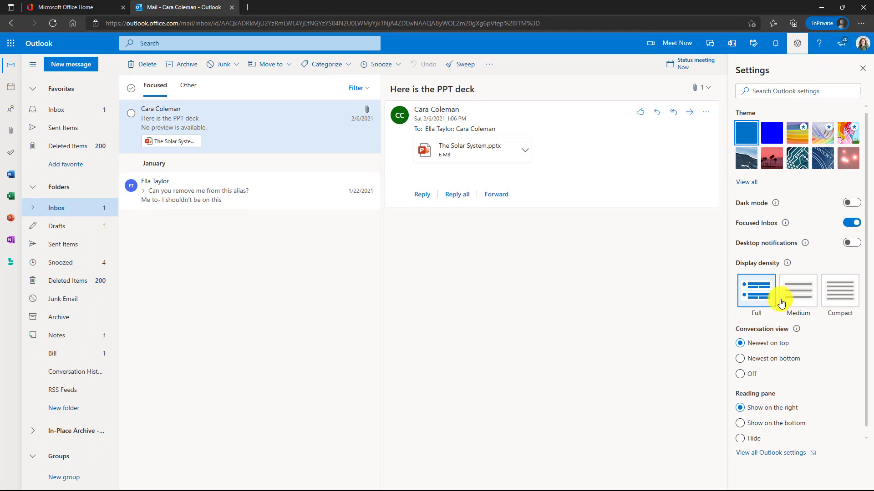
pyautogui.click(779, 453)
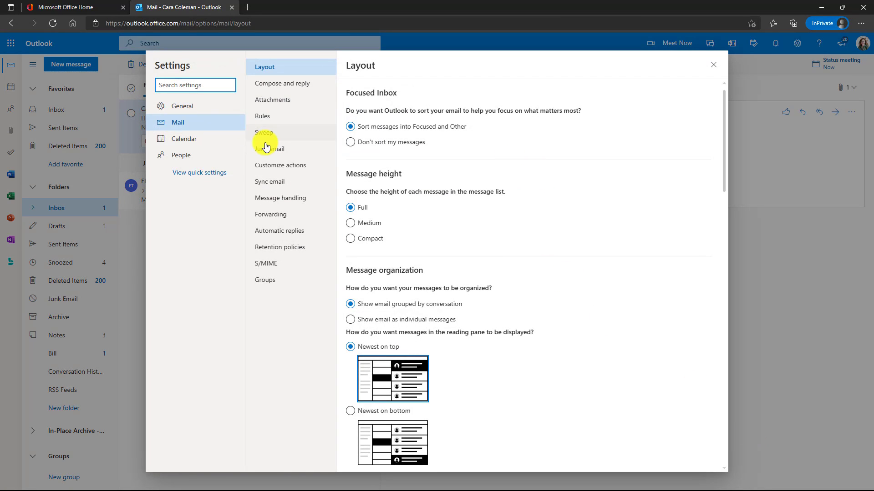
pyautogui.click(303, 167)
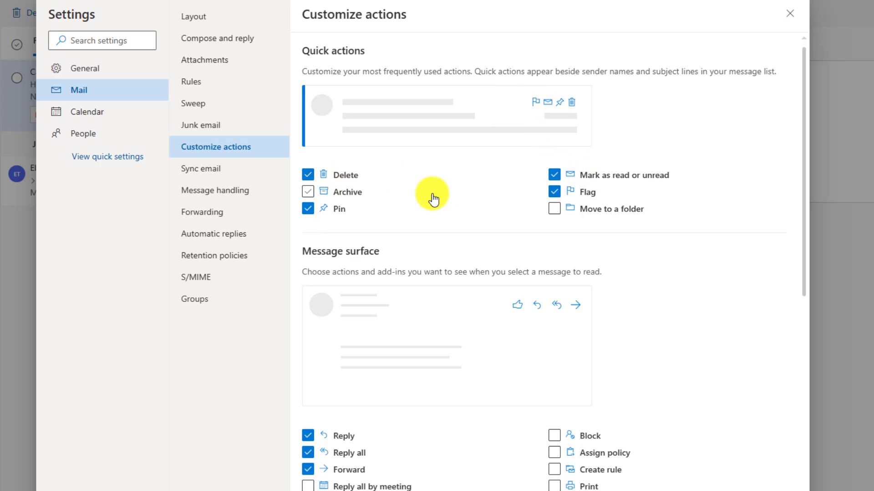
pyautogui.click(555, 195)
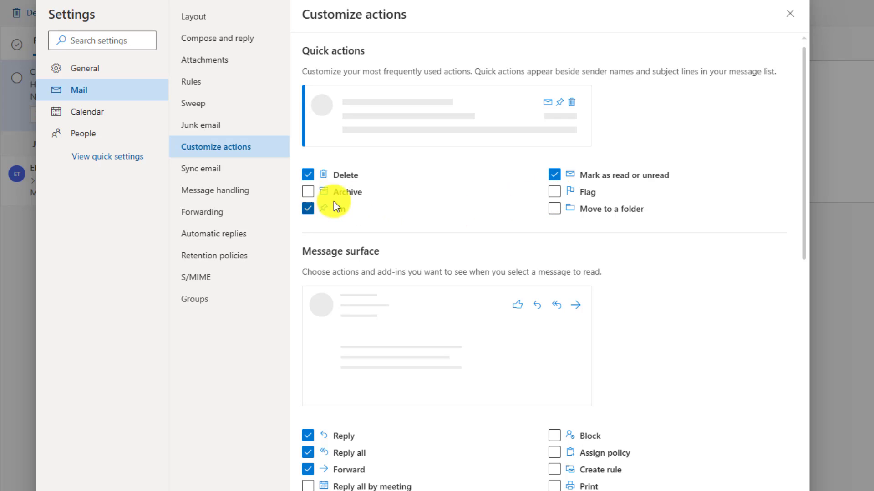
pyautogui.click(312, 195)
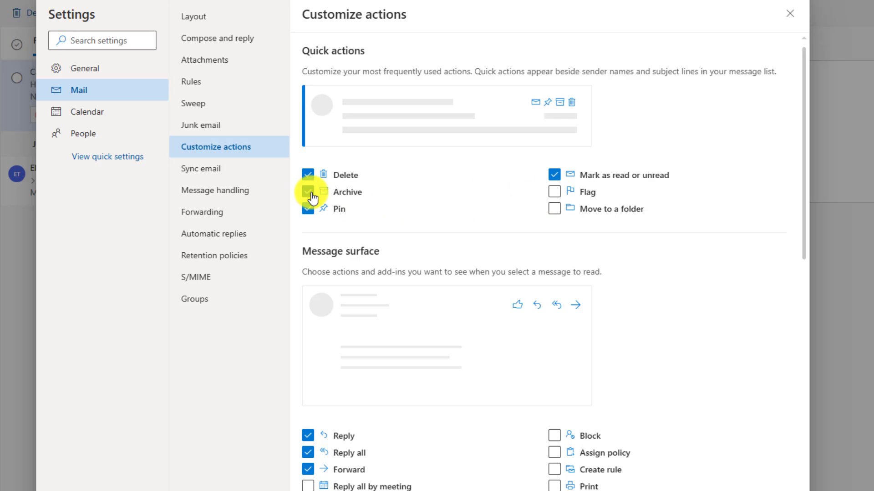
pyautogui.click(310, 208)
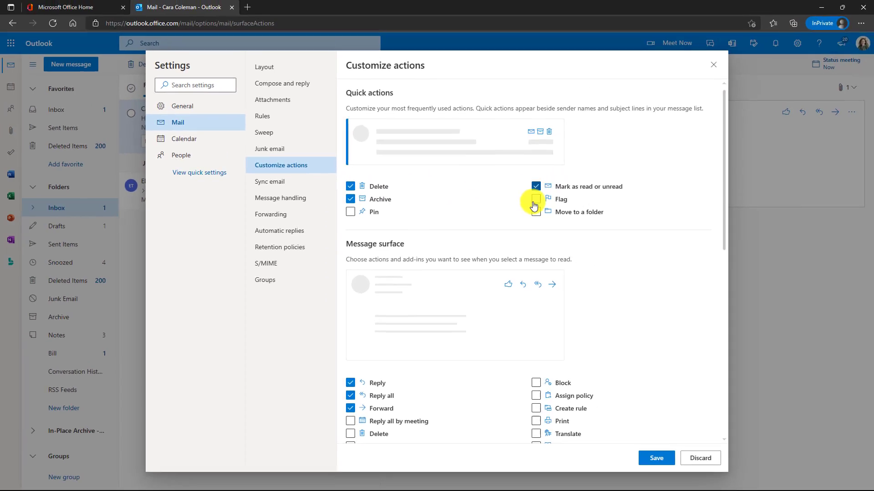
pyautogui.click(657, 459)
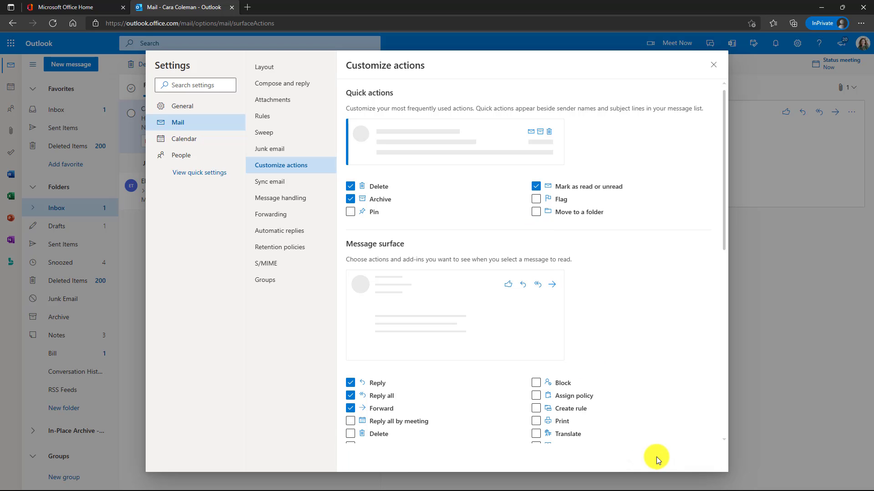
pyautogui.click(713, 64)
pyautogui.moveTo(350, 112)
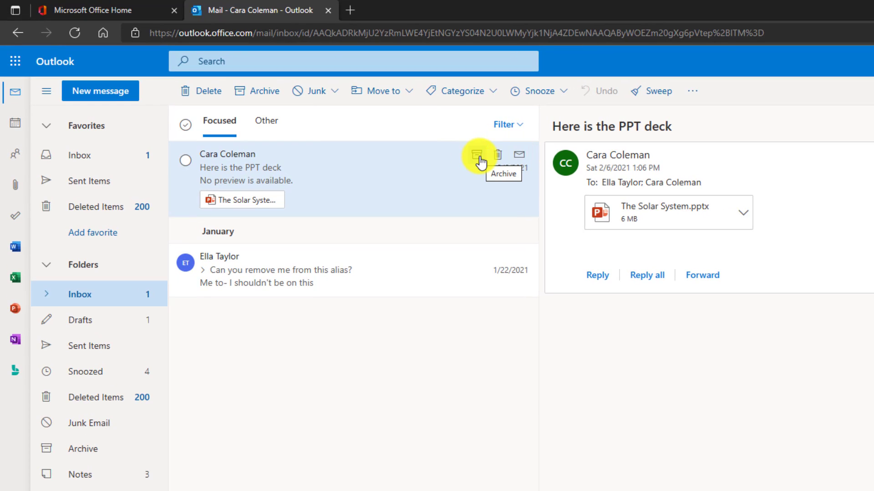
pyautogui.click(476, 155)
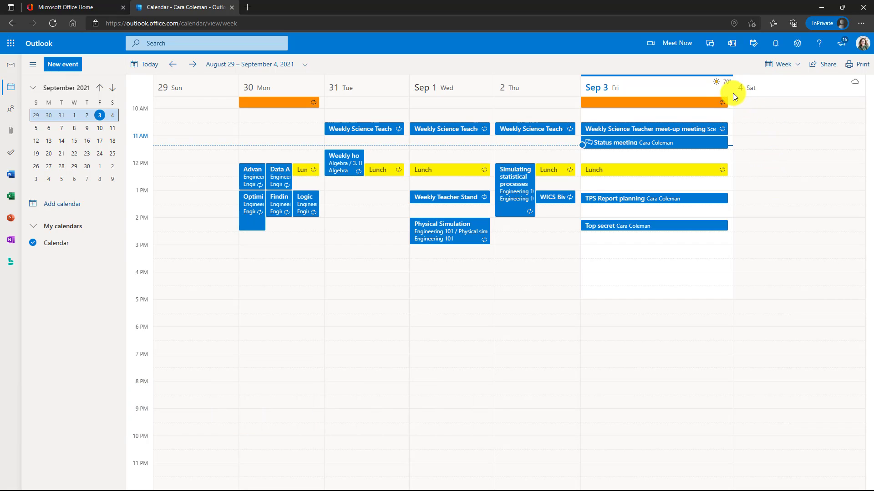
# - Add Big Sky, Montana as a calendar weather location
pyautogui.click(718, 85)
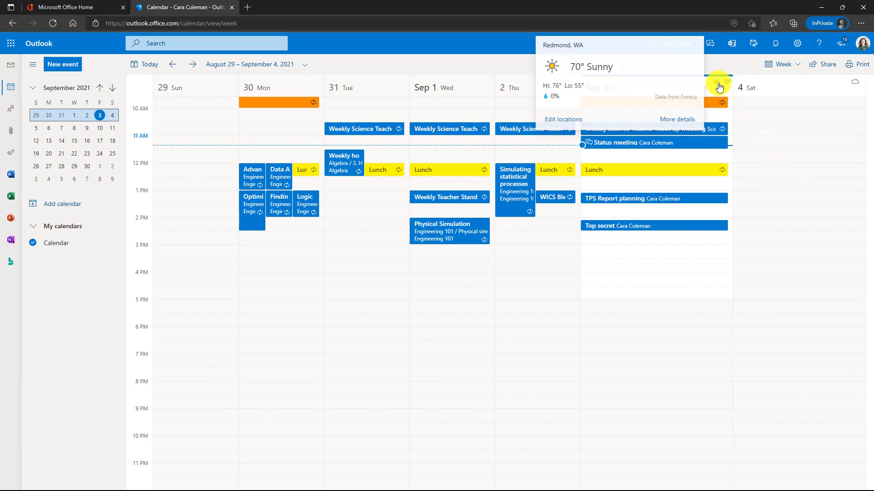
pyautogui.click(568, 121)
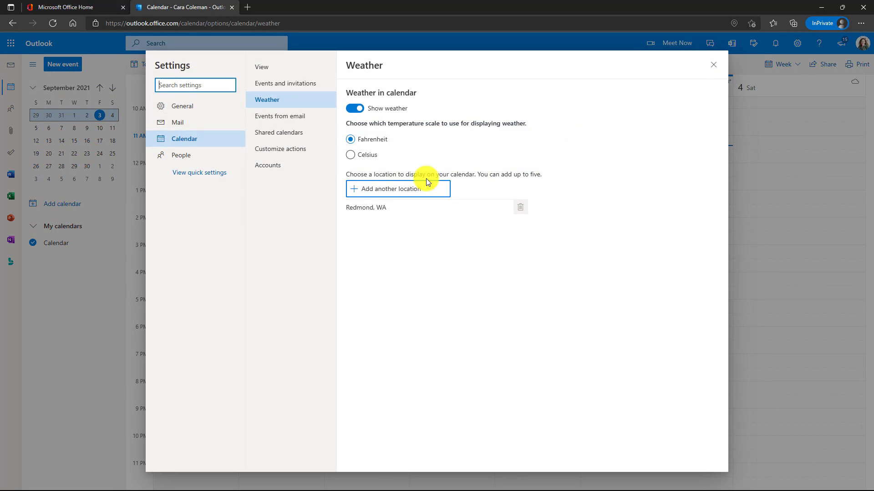
pyautogui.write('Big Sky')
pyautogui.click(404, 217)
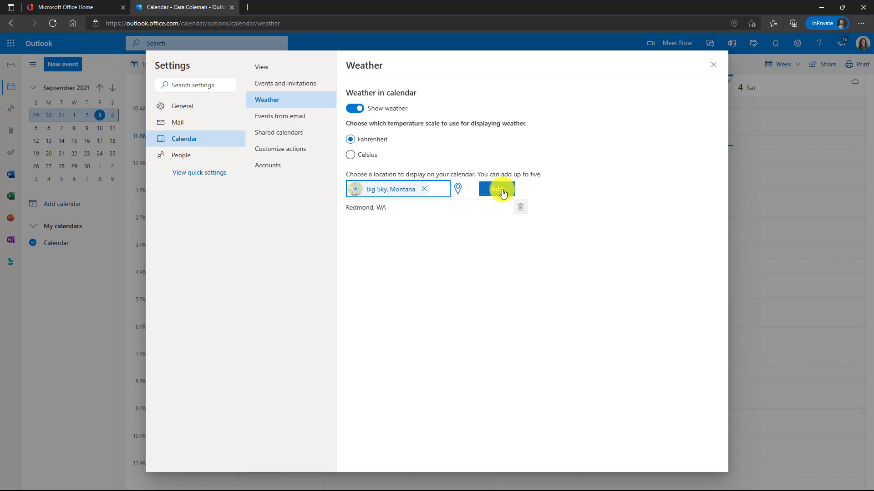
pyautogui.click(499, 189)
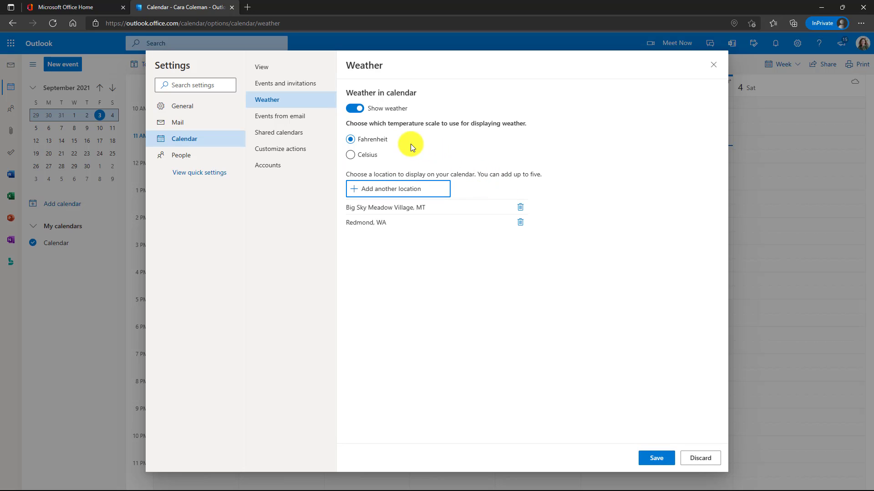
# - Switch weather temperatures to Celsius, toggle Show weather off and on, and save
pyautogui.click(350, 156)
pyautogui.click(355, 109)
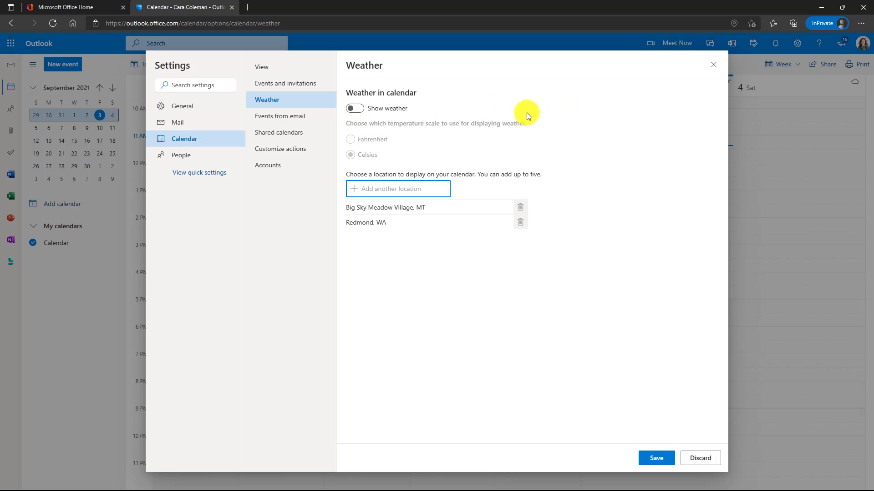
pyautogui.click(358, 109)
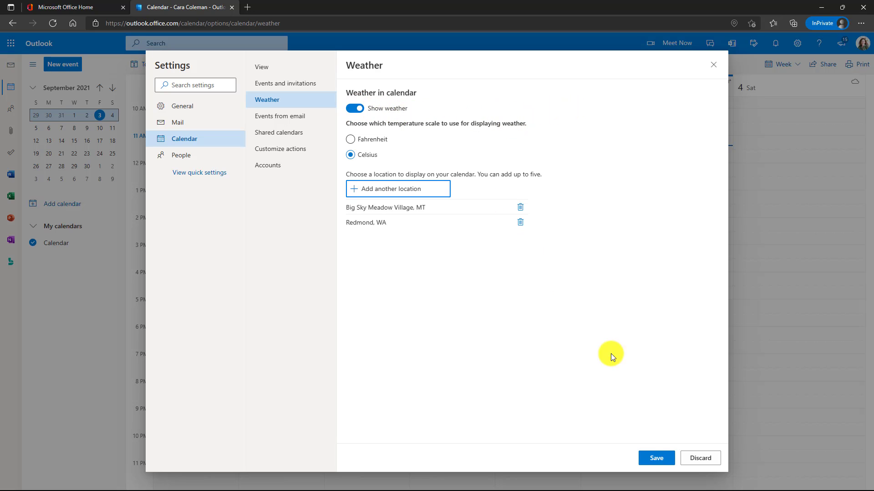
pyautogui.click(657, 458)
# - Open the Sep 3 forecast card and move from Big Sky to Redmond, WA at 21° Sunny
pyautogui.click(714, 67)
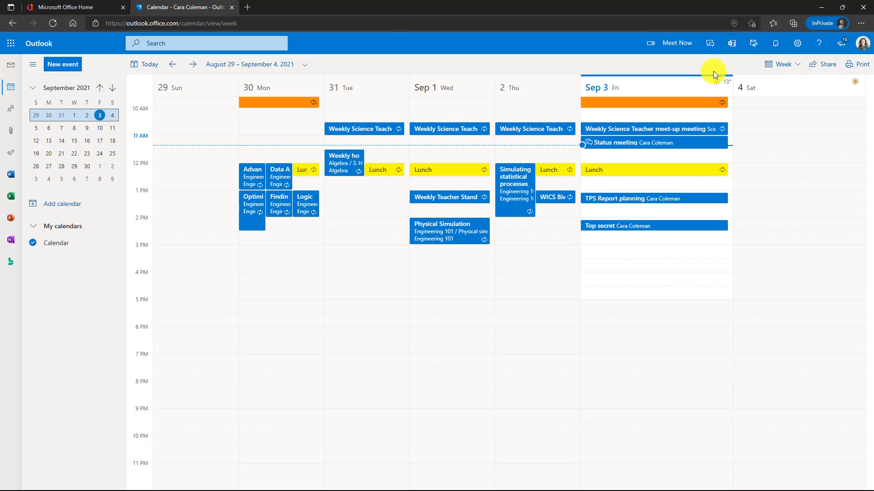
pyautogui.click(715, 83)
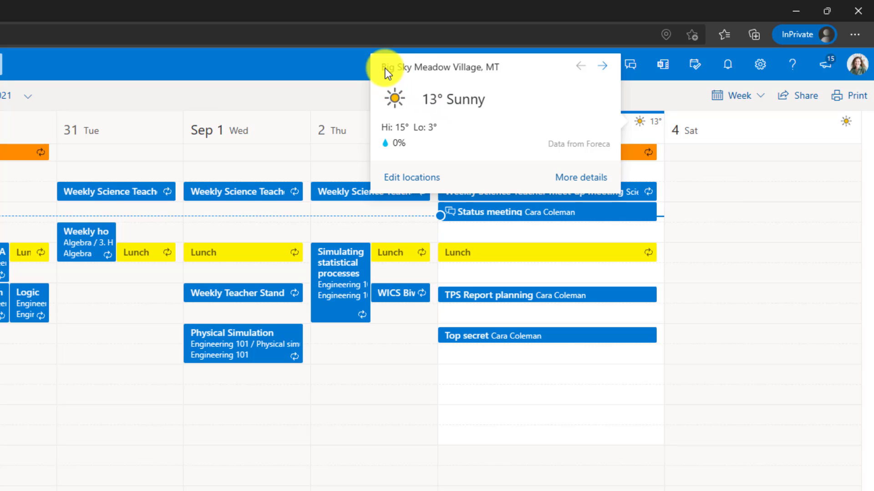
pyautogui.click(604, 68)
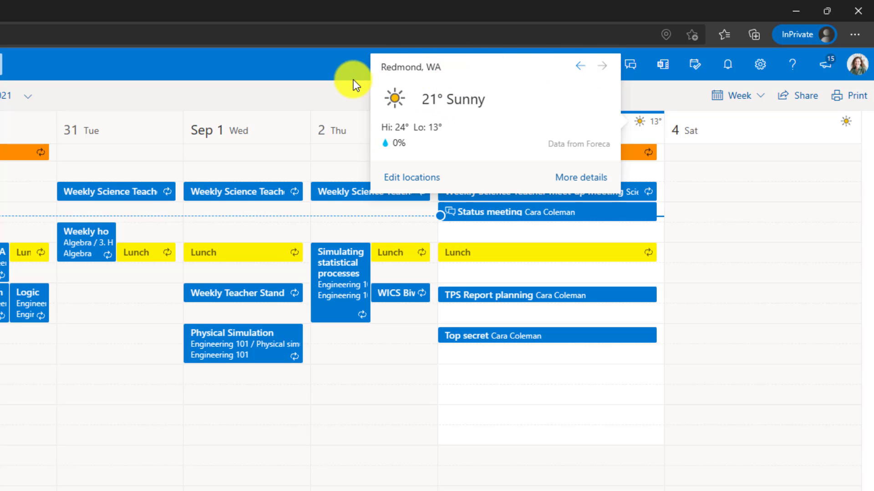